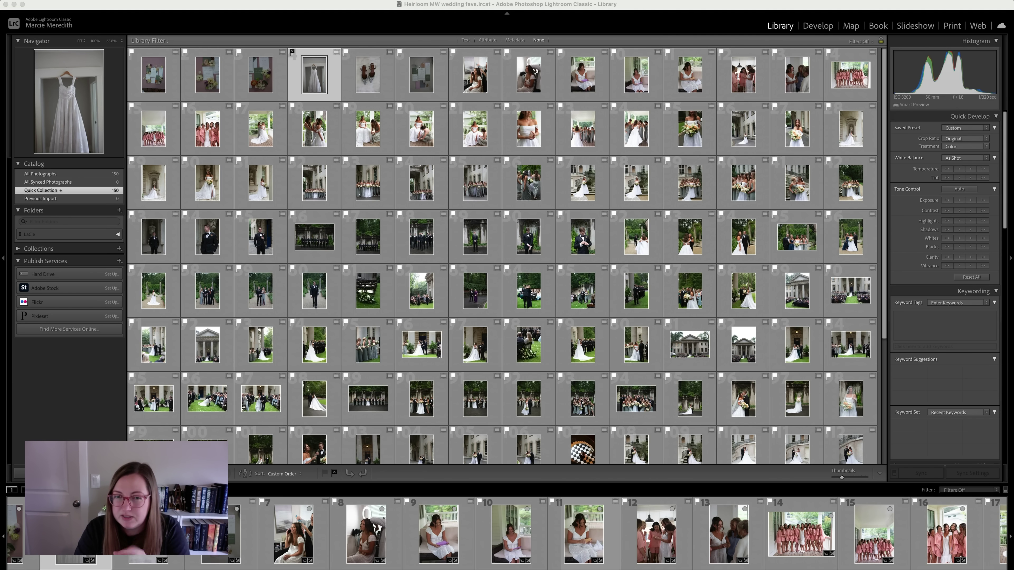
# Step: Open the portrait of the bride with her bouquet in Develop and view the available masking options
pyautogui.click(261, 183)
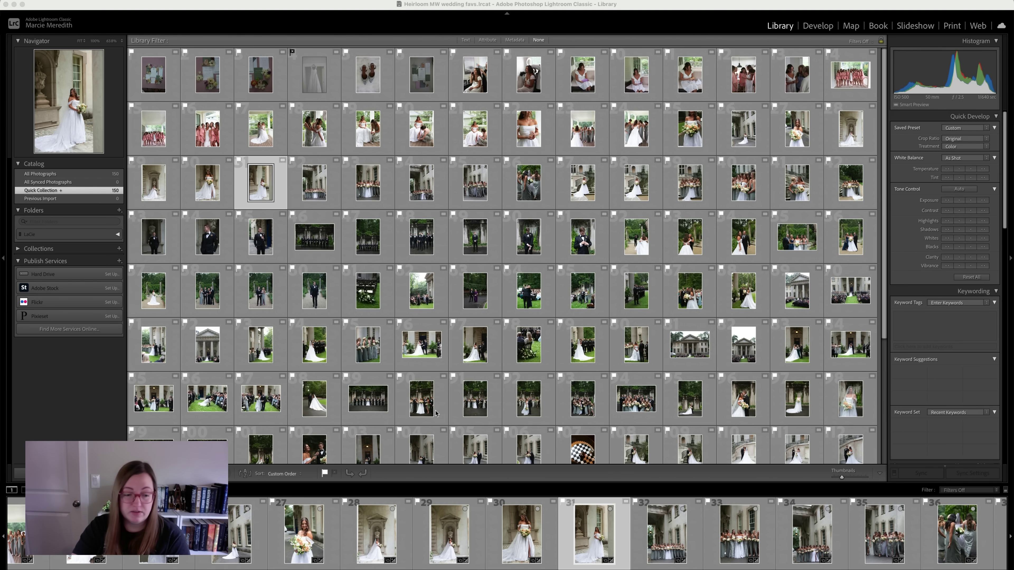
pyautogui.press('d')
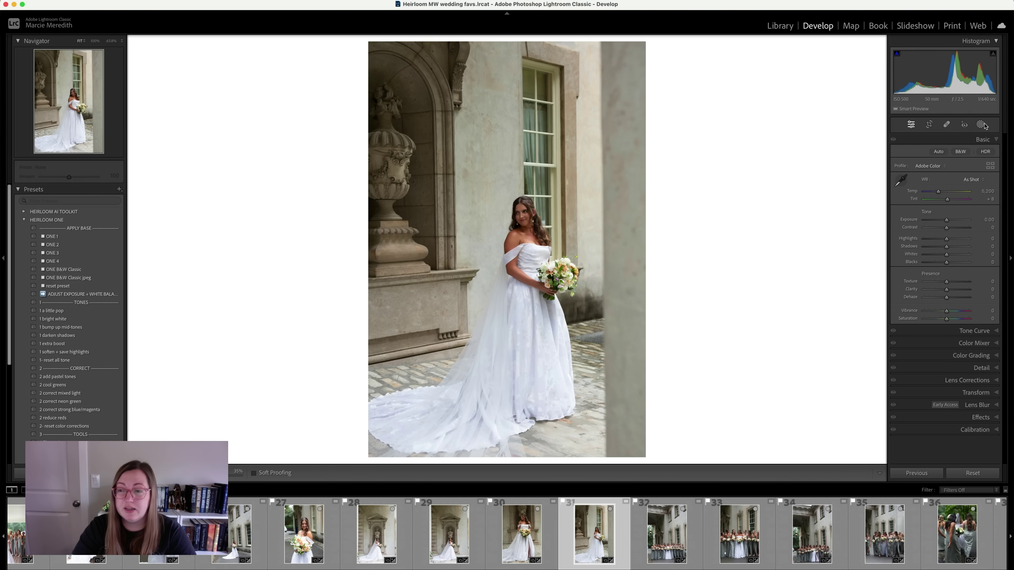
pyautogui.click(982, 124)
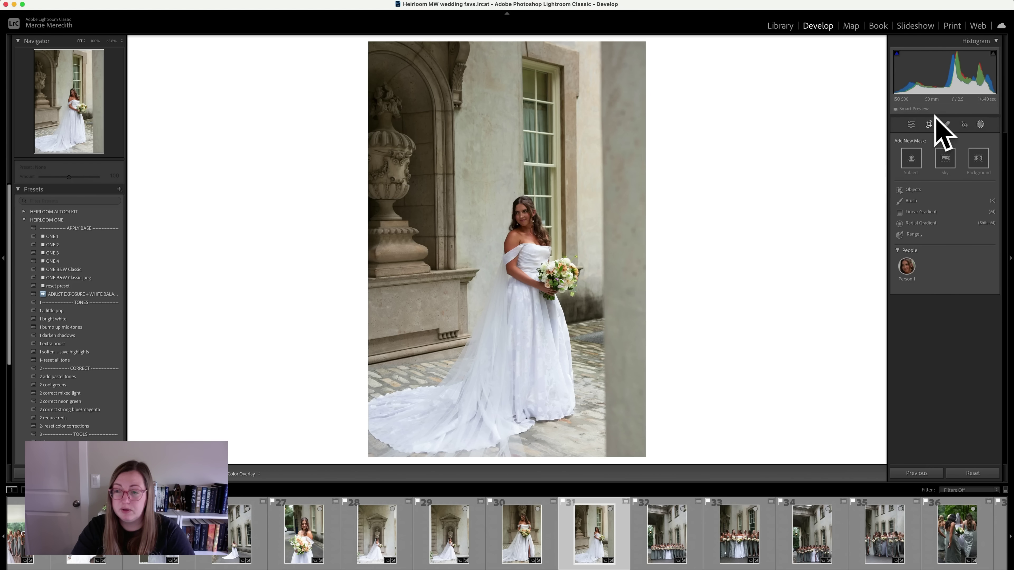
pyautogui.click(911, 124)
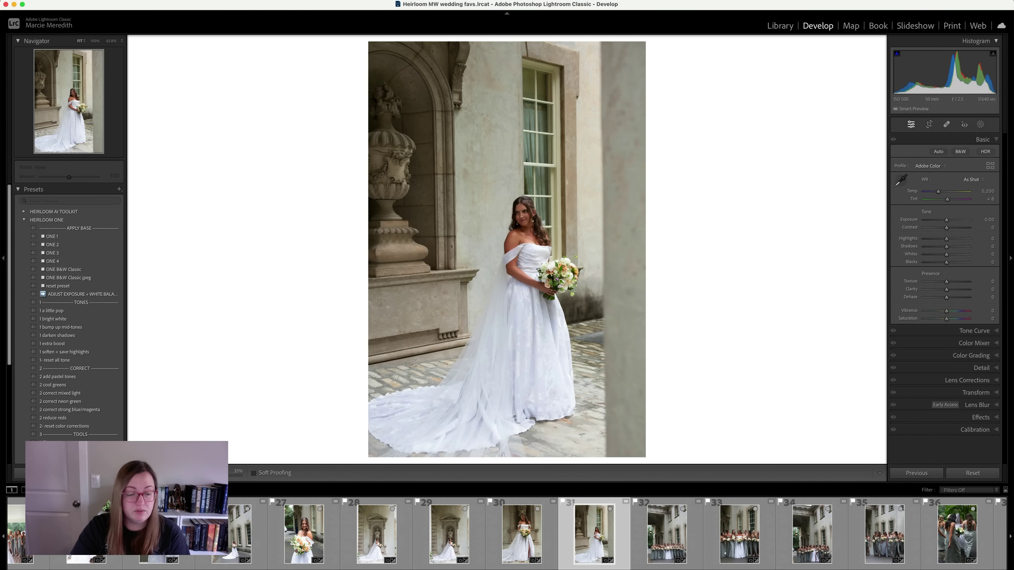
pyautogui.moveTo(272, 563)
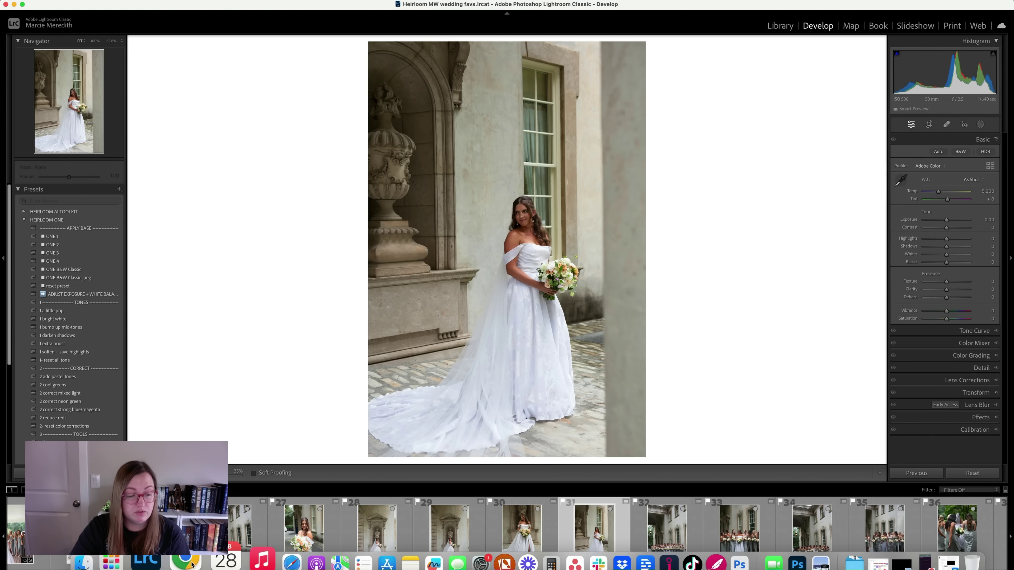
pyautogui.click(192, 563)
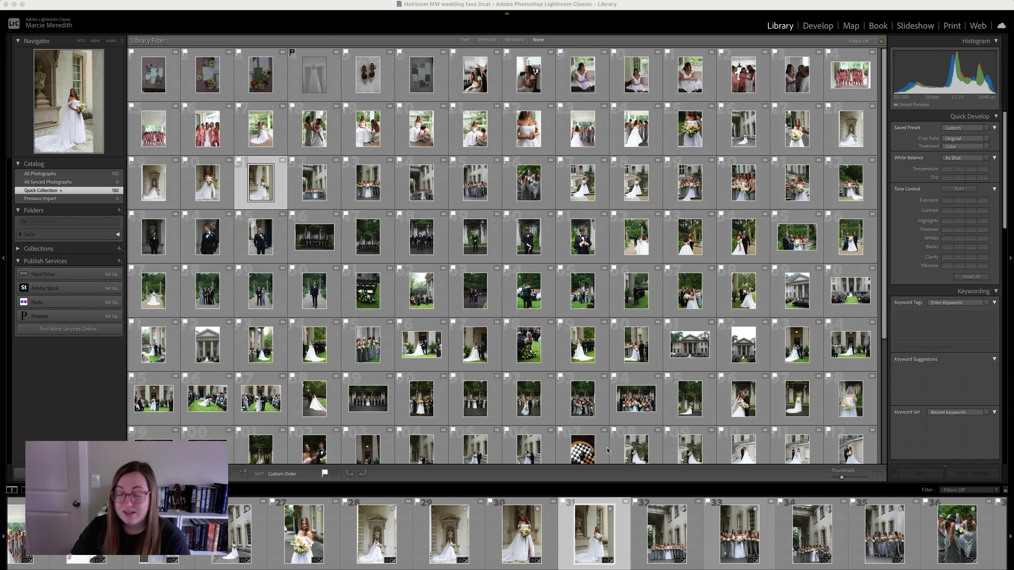
# Step: Switch to ImagenAI and look over the home page and the list of personal AI profiles
pyautogui.moveTo(621, 563)
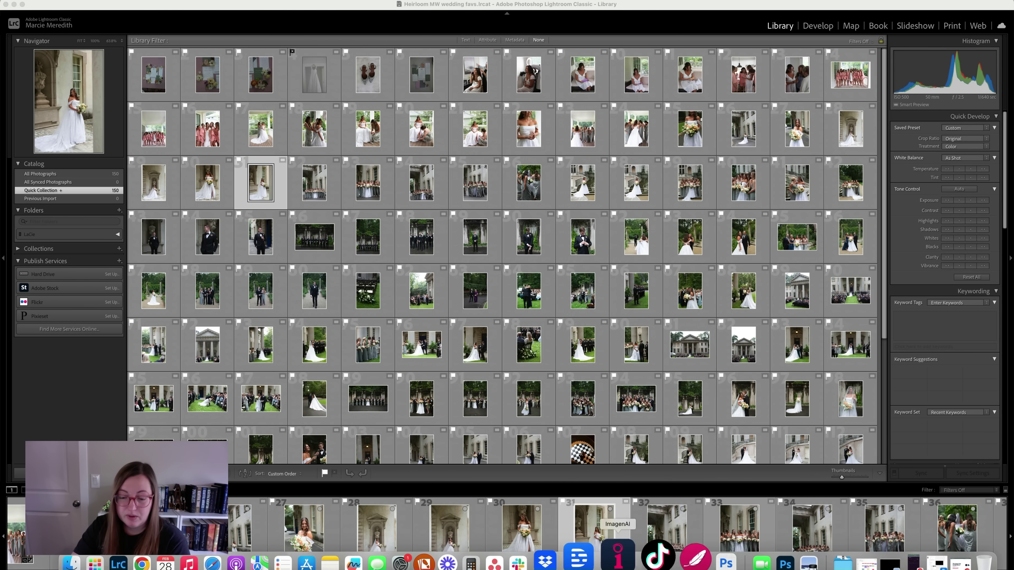
pyautogui.click(622, 559)
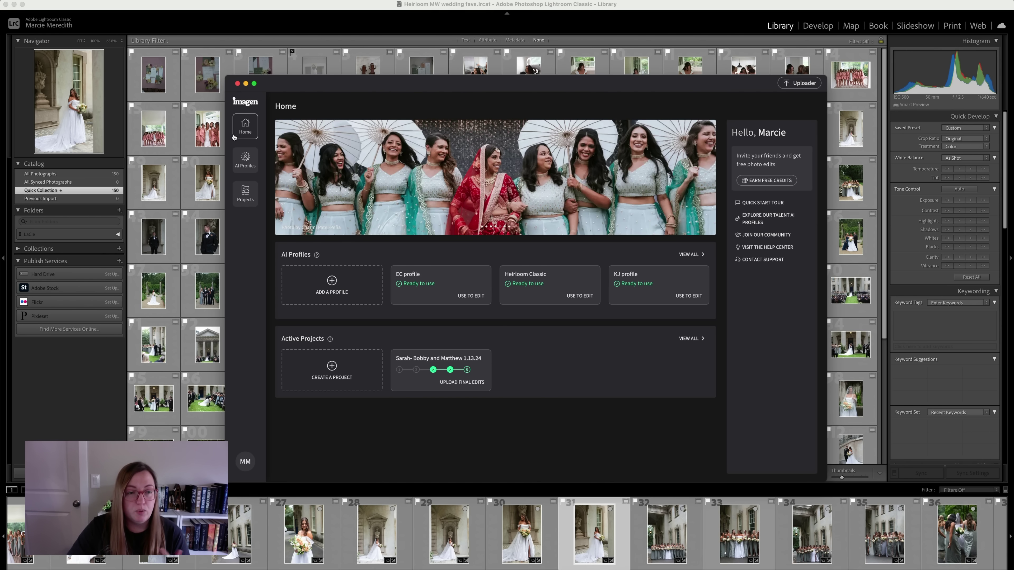
pyautogui.click(245, 161)
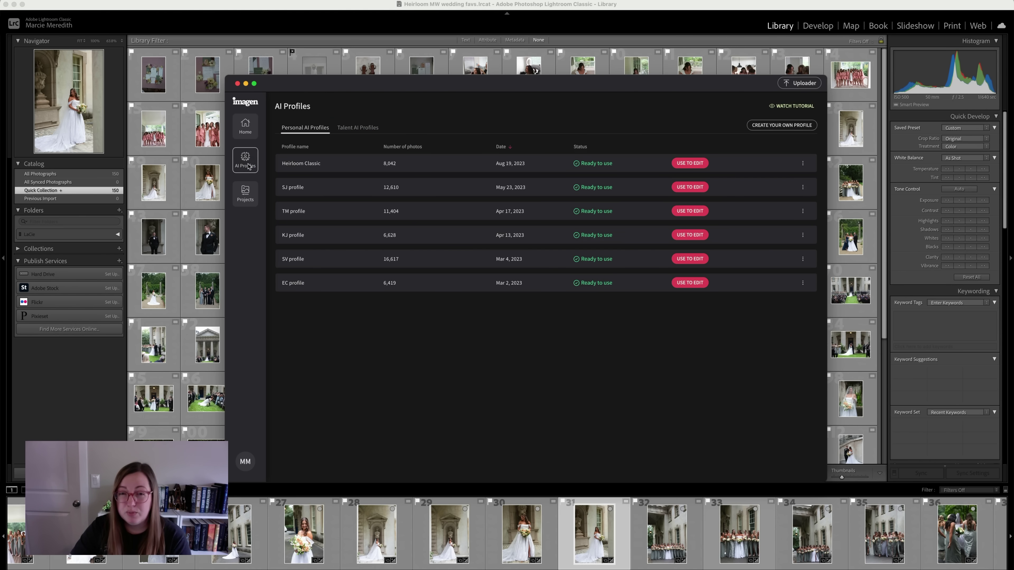
pyautogui.click(246, 127)
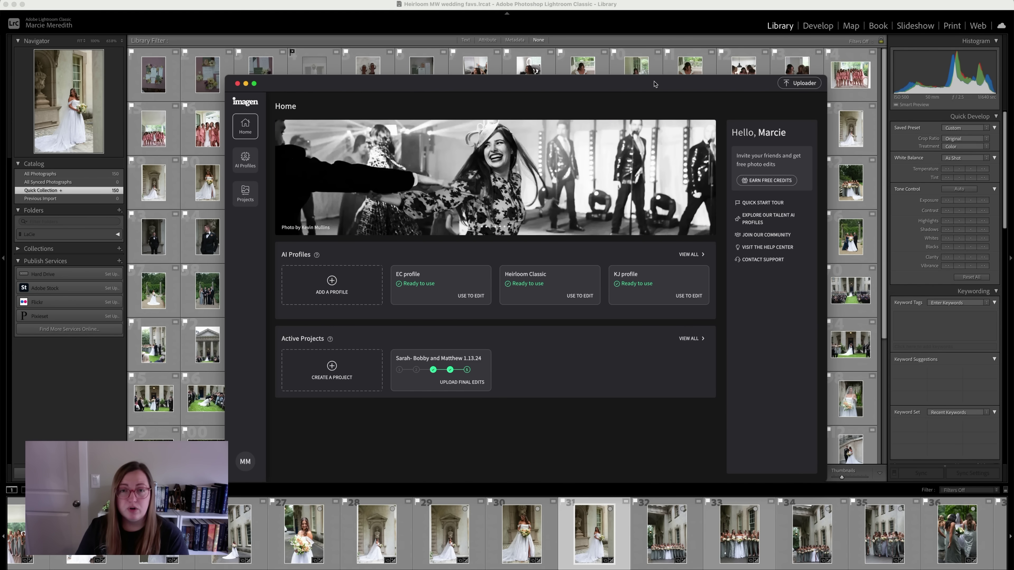
pyautogui.click(691, 254)
pyautogui.click(245, 127)
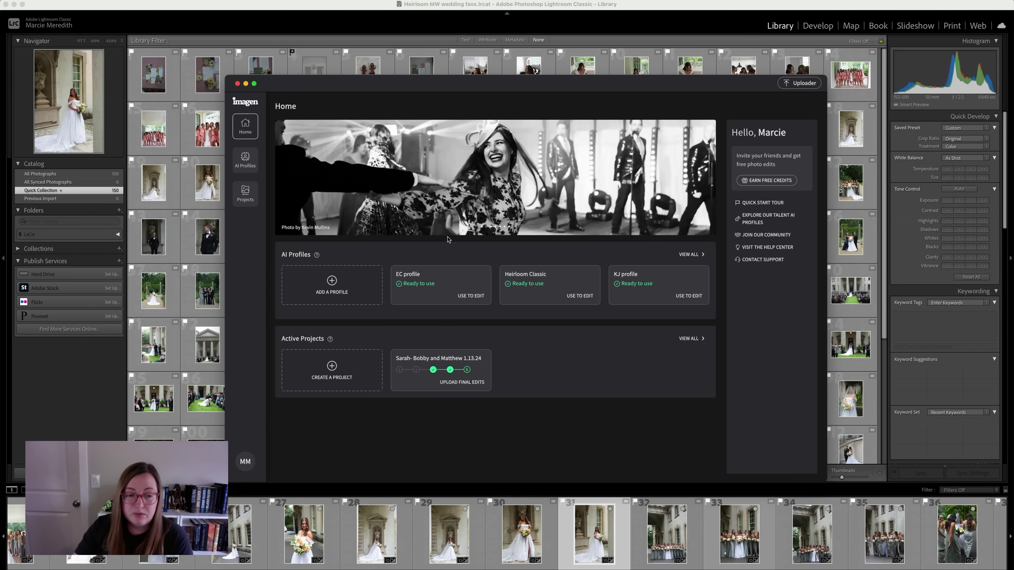
# Step: Start creating a Personal AI Profile for RAW photos and color editing
pyautogui.click(243, 167)
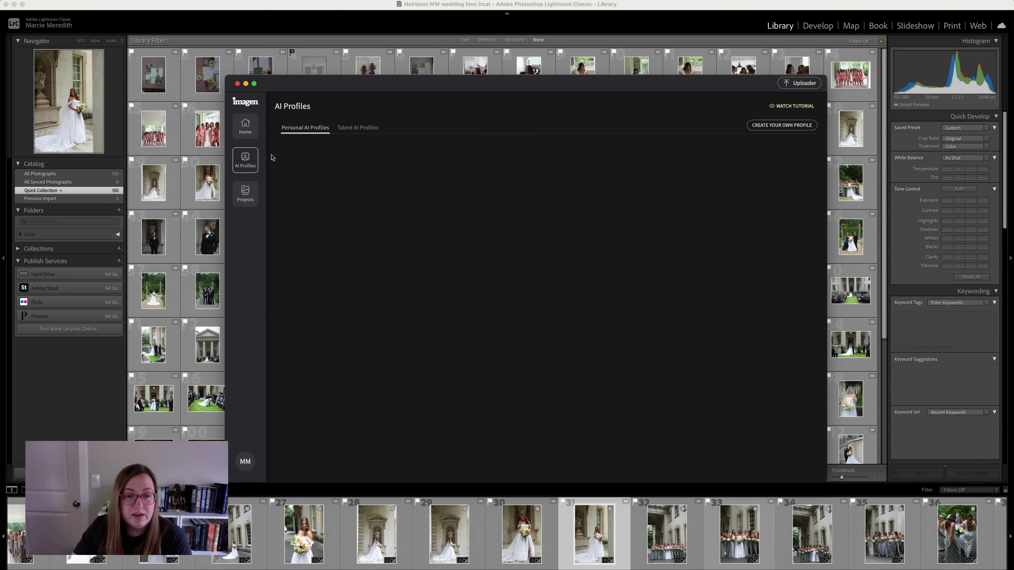
pyautogui.click(800, 126)
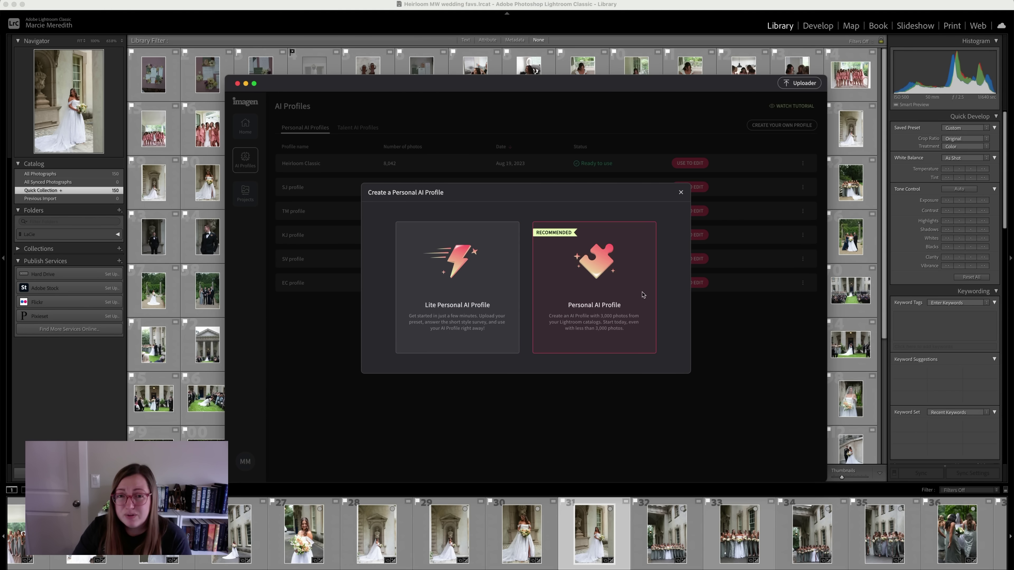
pyautogui.click(605, 260)
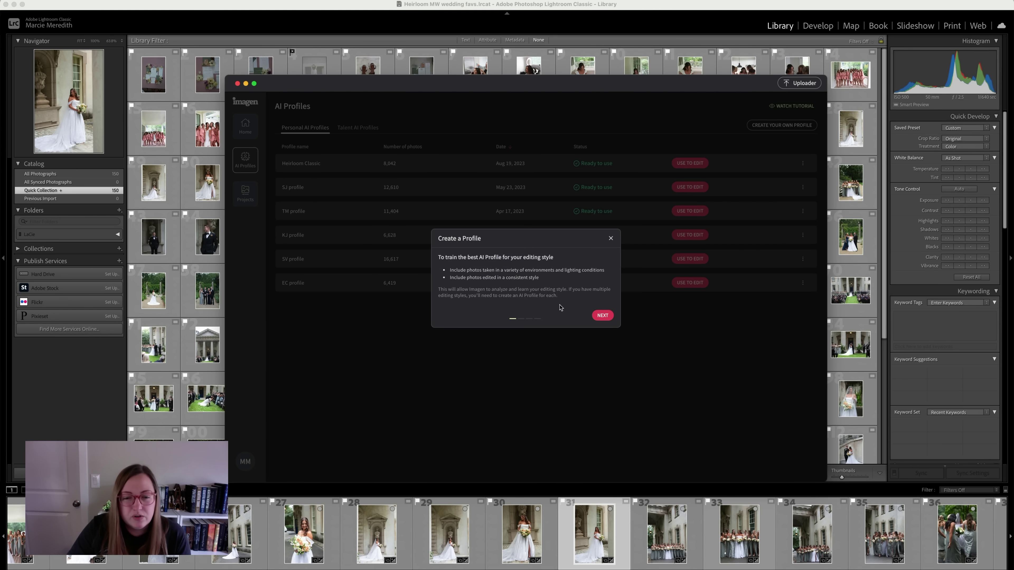
pyautogui.click(602, 315)
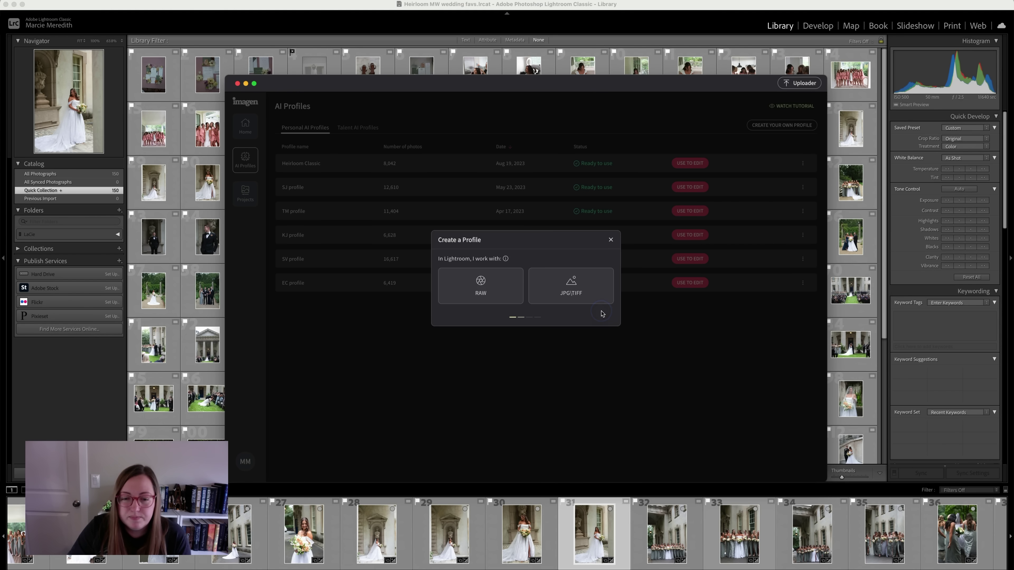
pyautogui.click(479, 281)
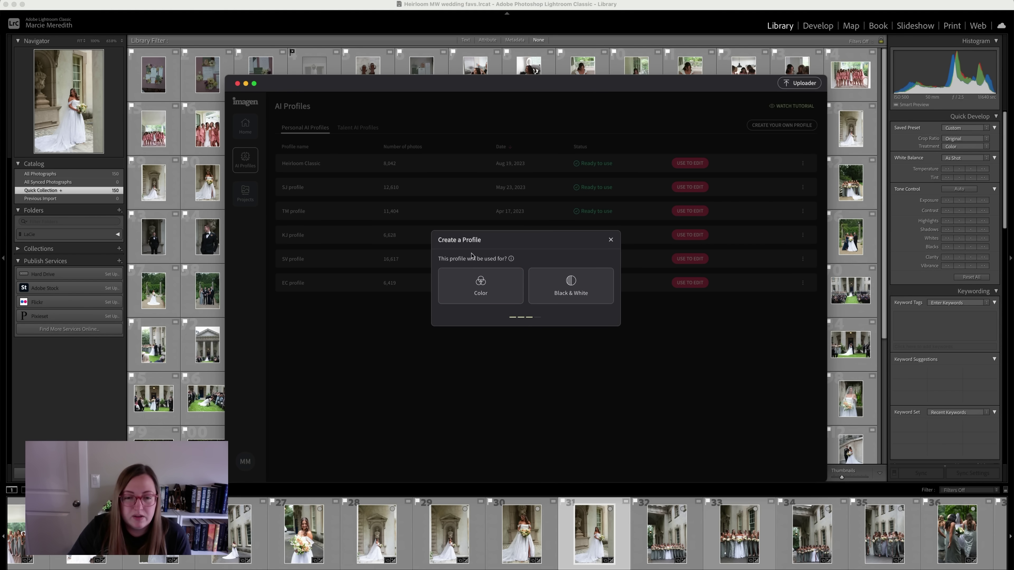
pyautogui.moveTo(511, 259)
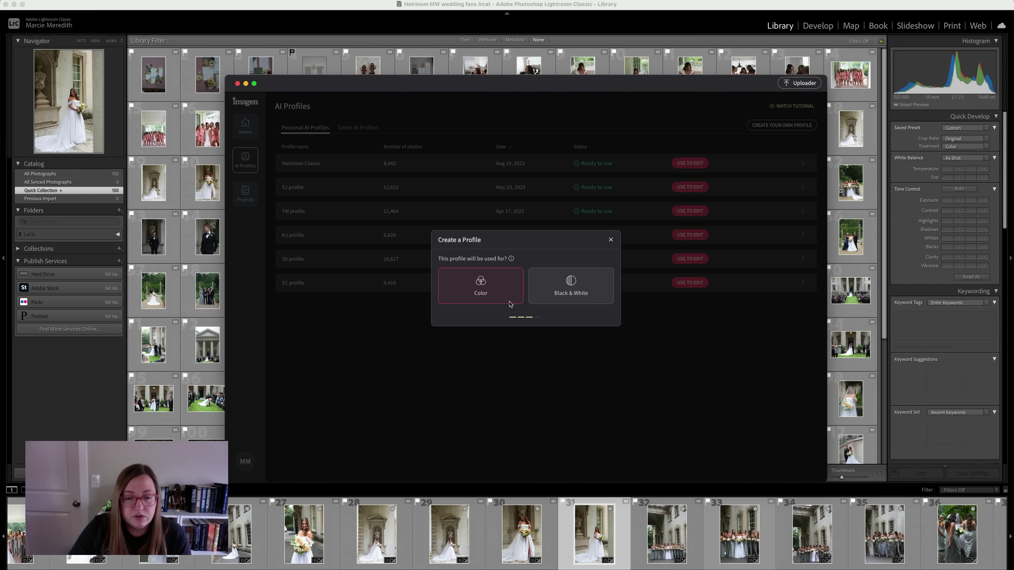
pyautogui.click(473, 292)
# Step: Name the new profile "sample" and set Wedding as its most common photo type
pyautogui.click(490, 270)
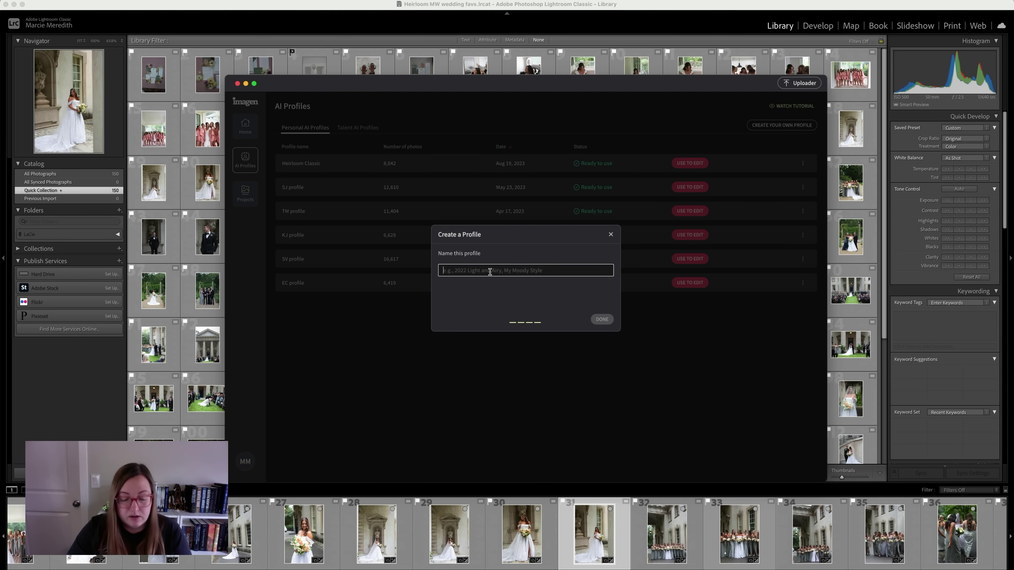
pyautogui.write('sample')
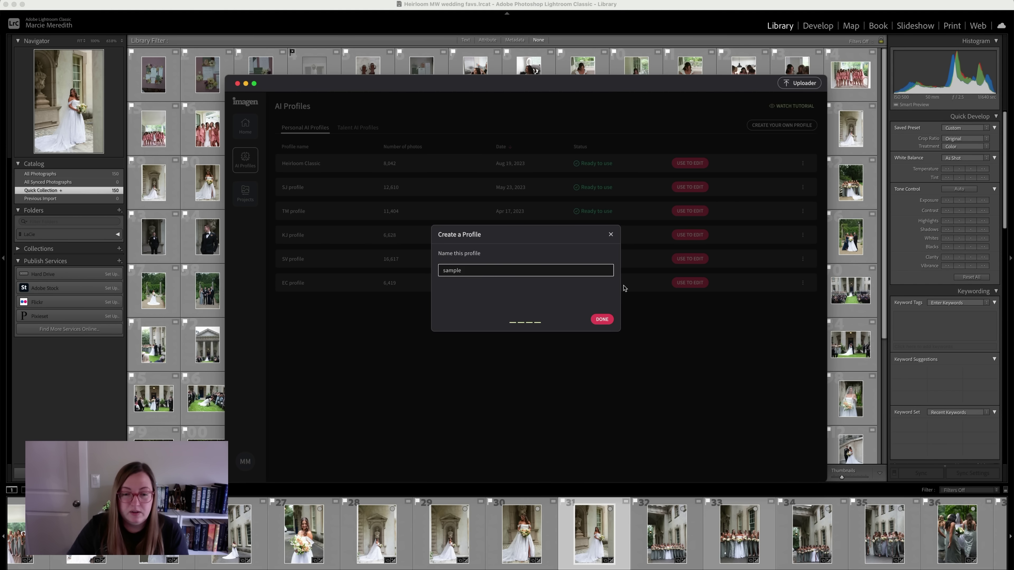
pyautogui.click(602, 319)
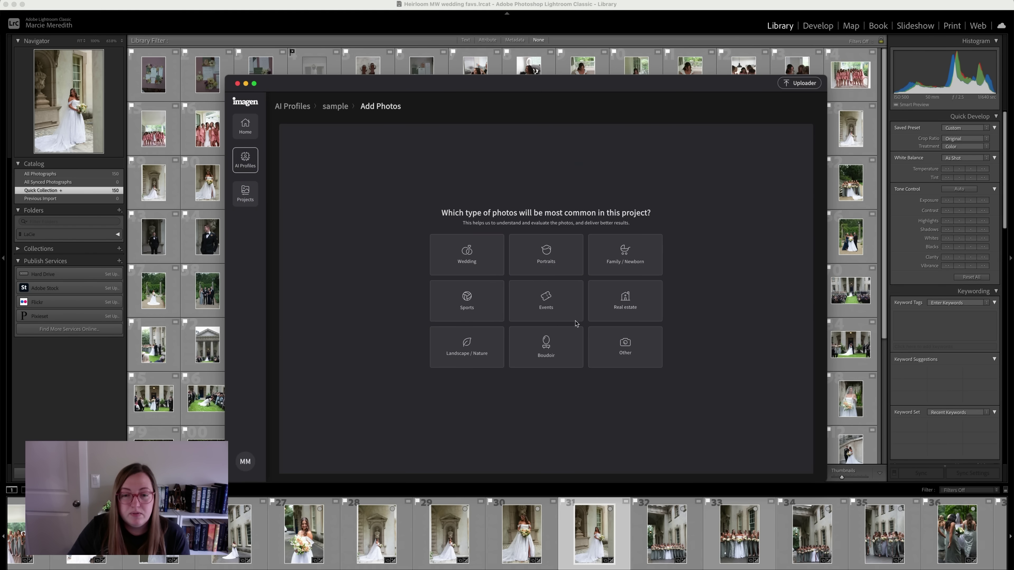
pyautogui.click(471, 262)
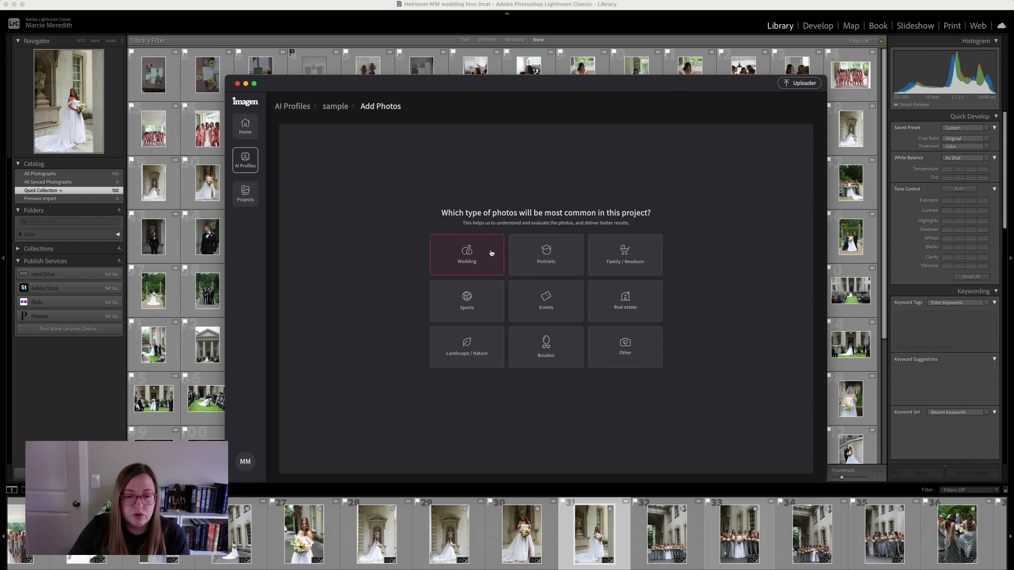
pyautogui.click(473, 255)
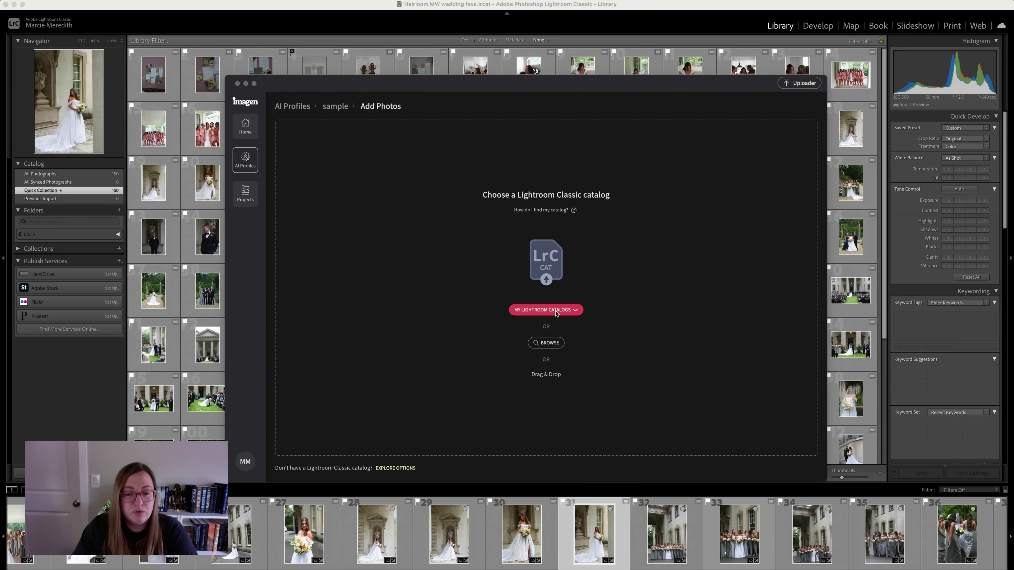
# Step: Switch to Lightroom Classic, select all Quick Collection photos and review the Export as Catalog options without exporting
pyautogui.click(190, 6)
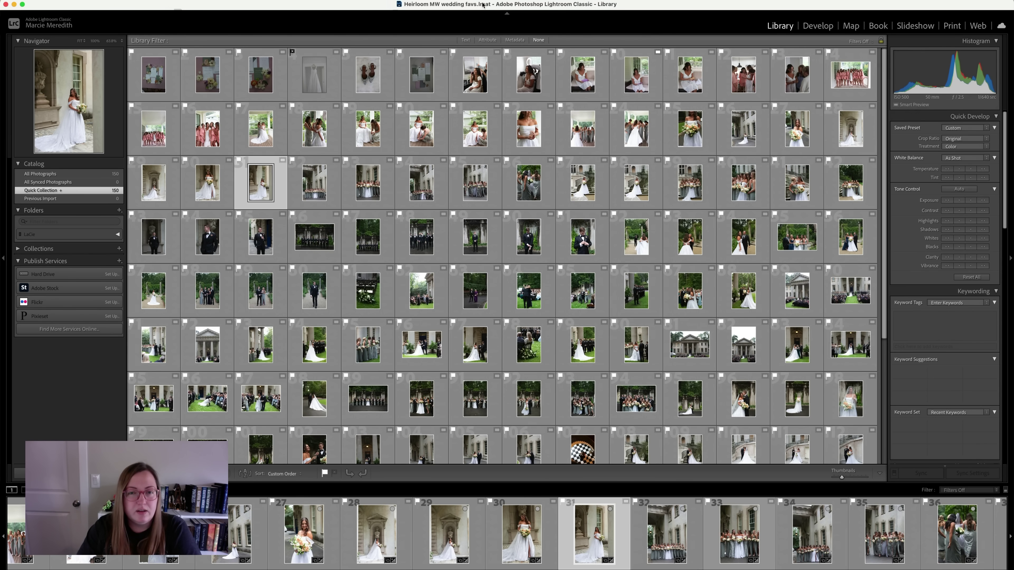
pyautogui.press('super+a')
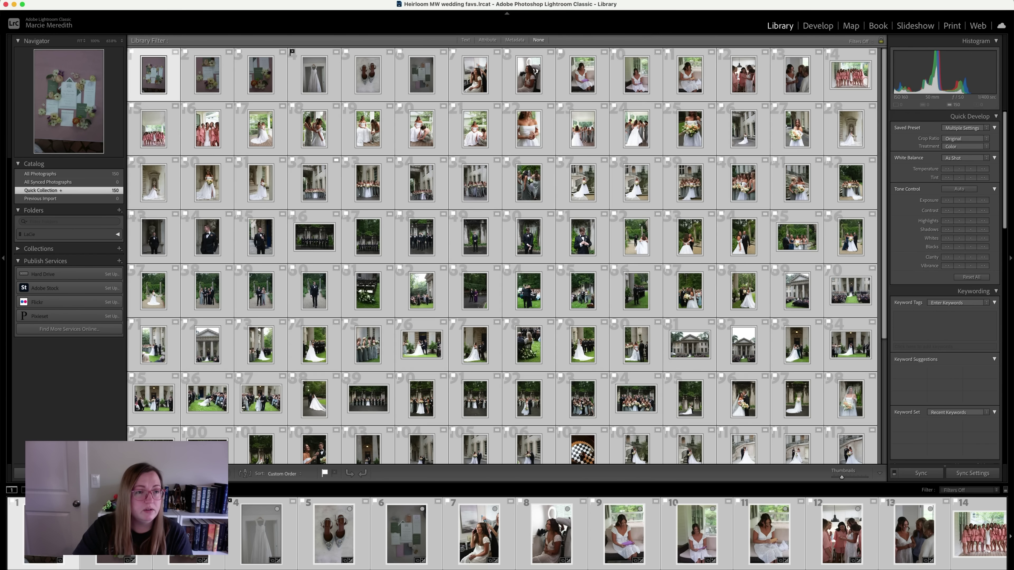
pyautogui.click(81, 2)
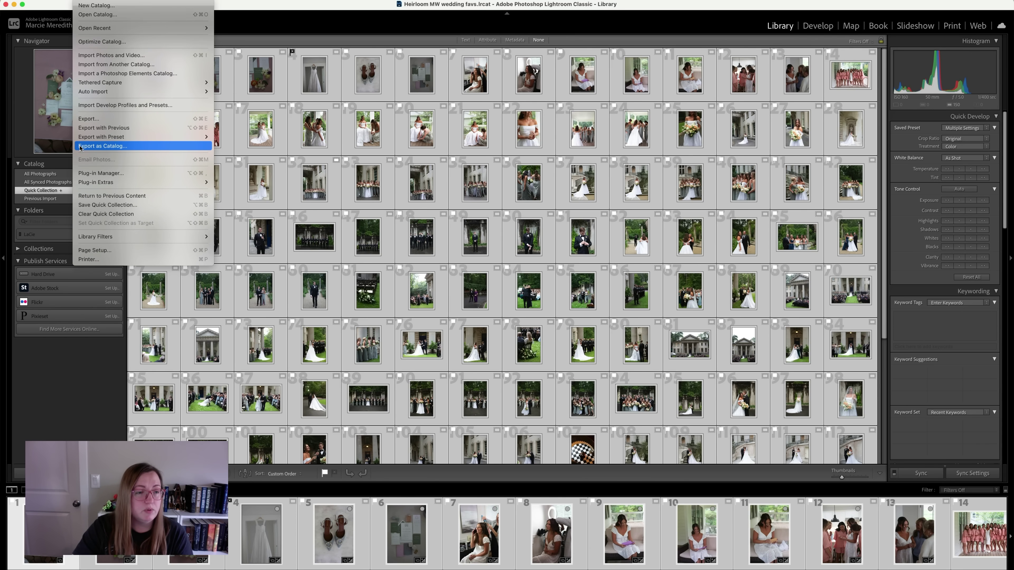
pyautogui.click(148, 149)
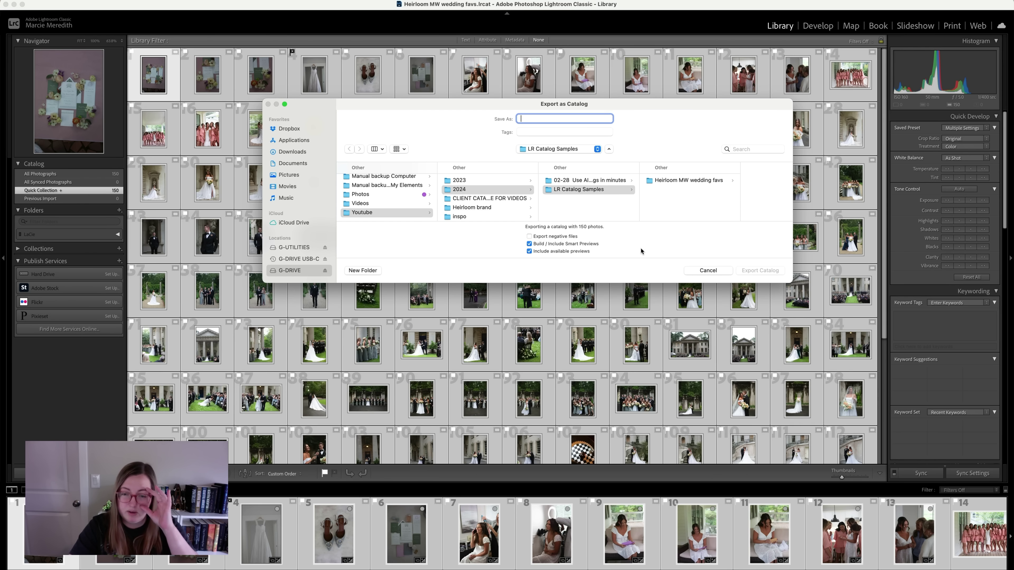
pyautogui.click(704, 272)
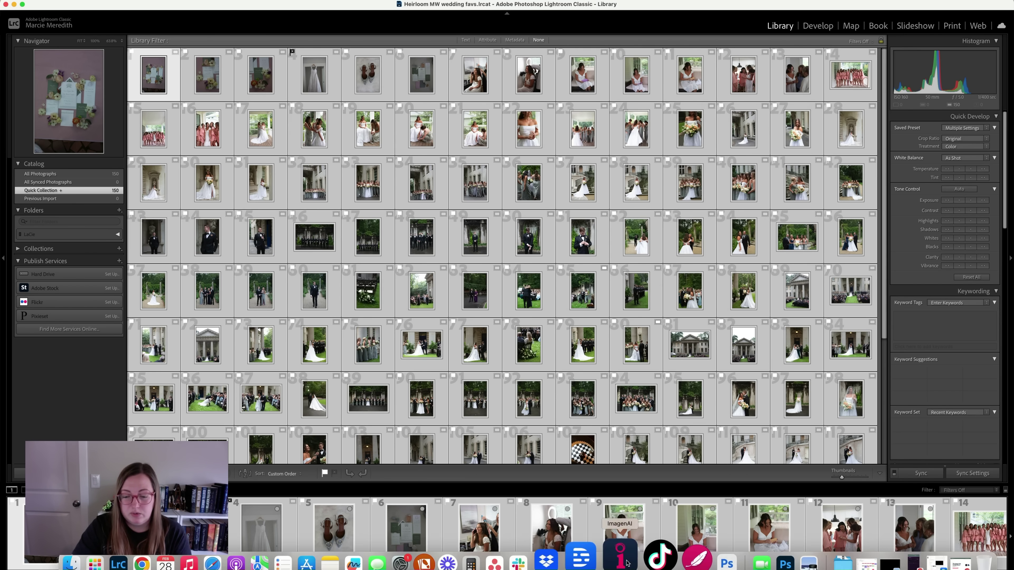
# Step: Switch back to ImagenAI and examine a finished wedding's catalog files in Finder, moving the Finder window clear of the catalog chooser
pyautogui.click(676, 556)
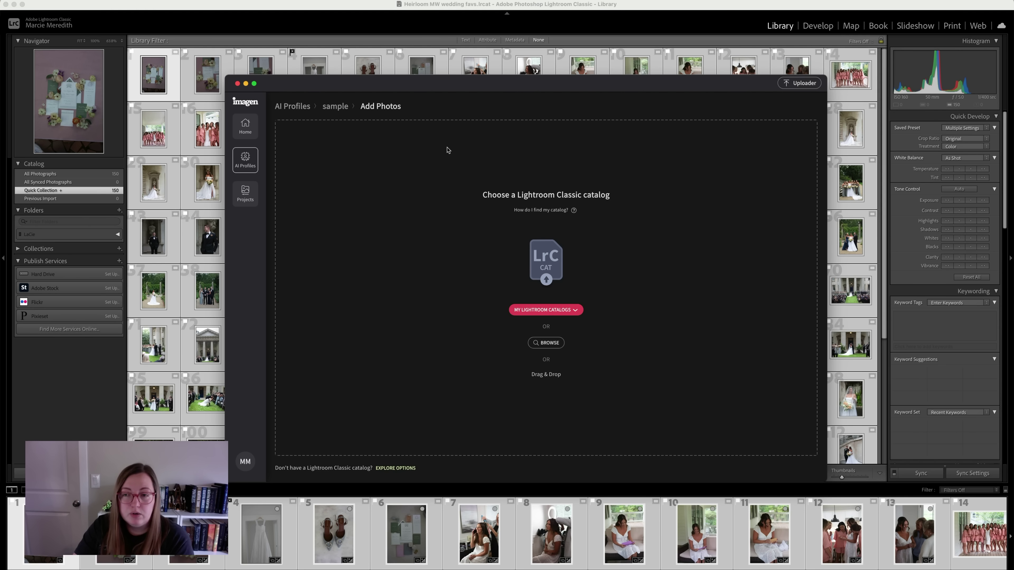
pyautogui.click(374, 125)
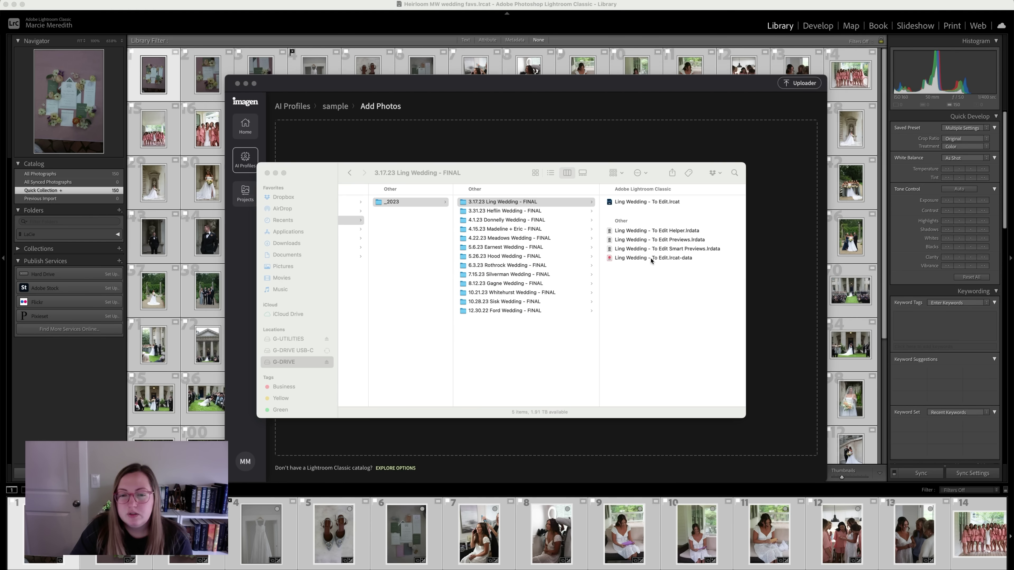
pyautogui.click(513, 179)
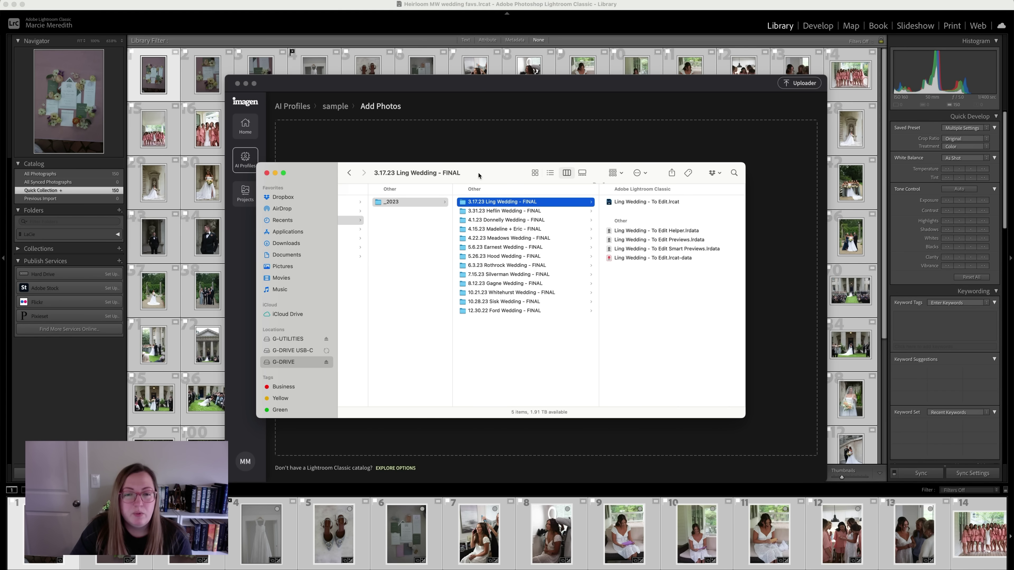
pyautogui.moveTo(479, 177); pyautogui.dragTo(495, 375)
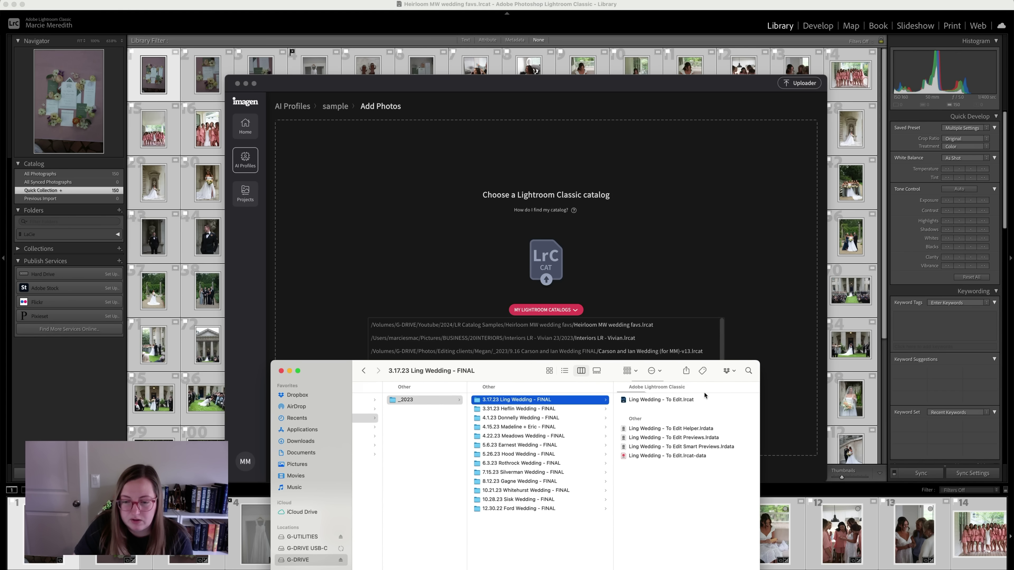
# Step: Try to choose Heirloom MW wedding favs.lrcat as the sample profile's catalog, and return to the AI Profiles list
pyautogui.click(654, 286)
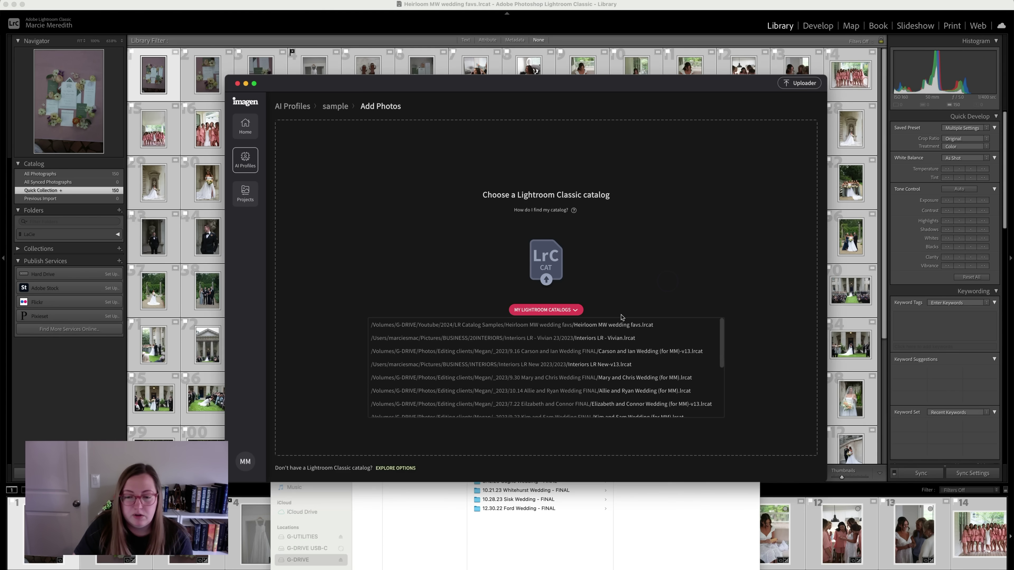
pyautogui.click(577, 332)
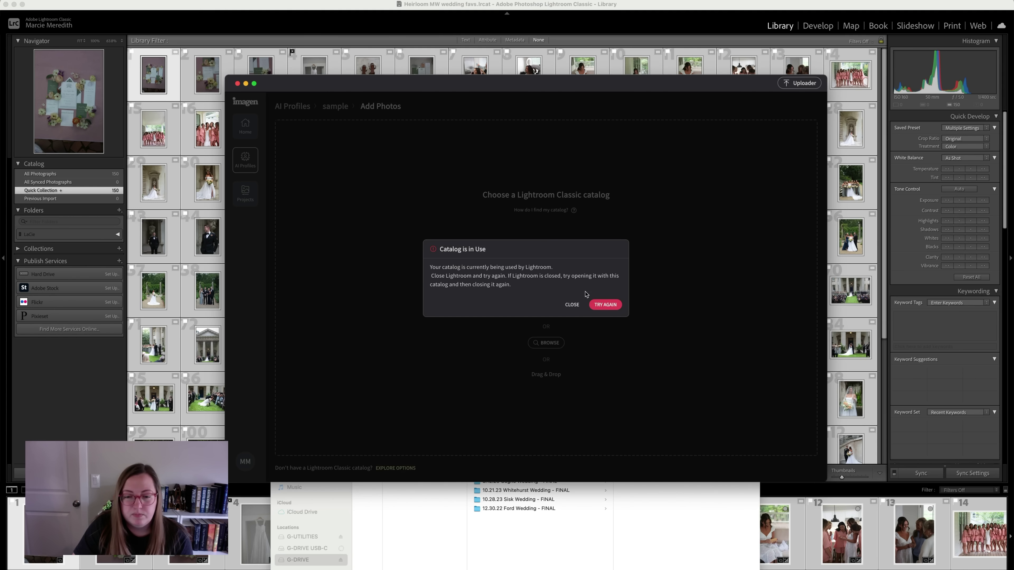
pyautogui.click(573, 307)
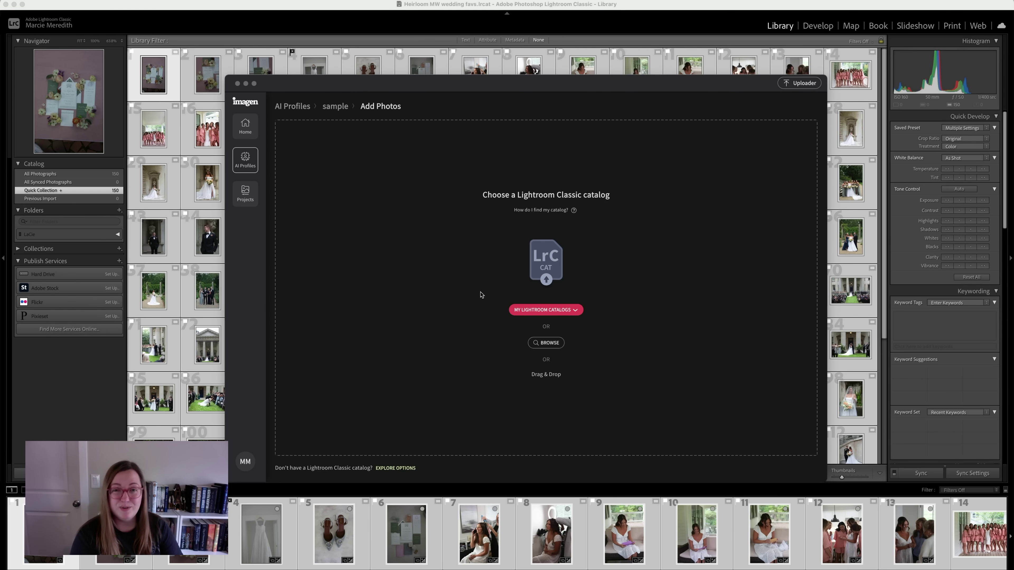
pyautogui.click(602, 103)
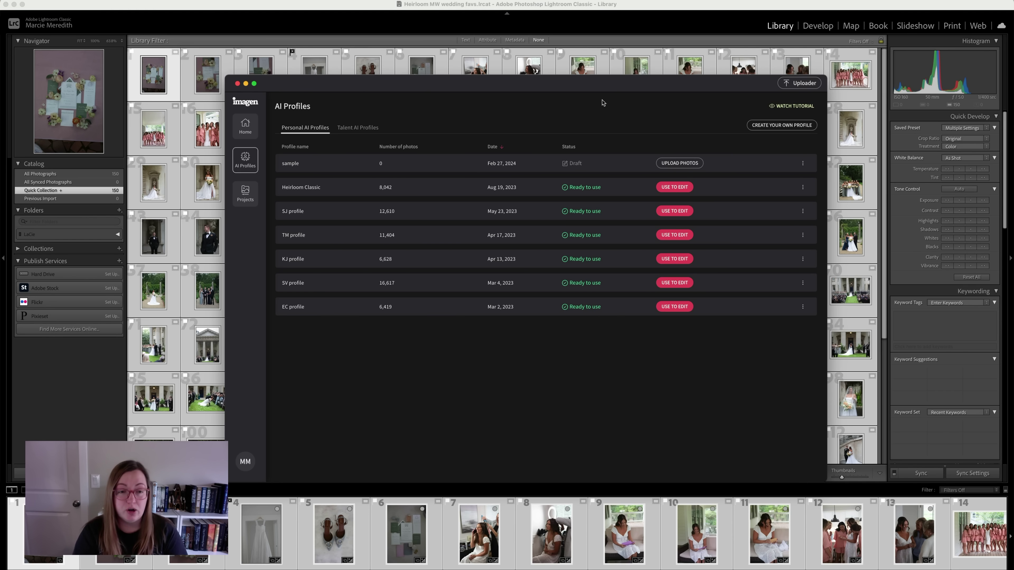
# Step: Create a new Edit project for Wedding photos using the Heirloom MW wedding favs.lrcat catalog
pyautogui.click(247, 164)
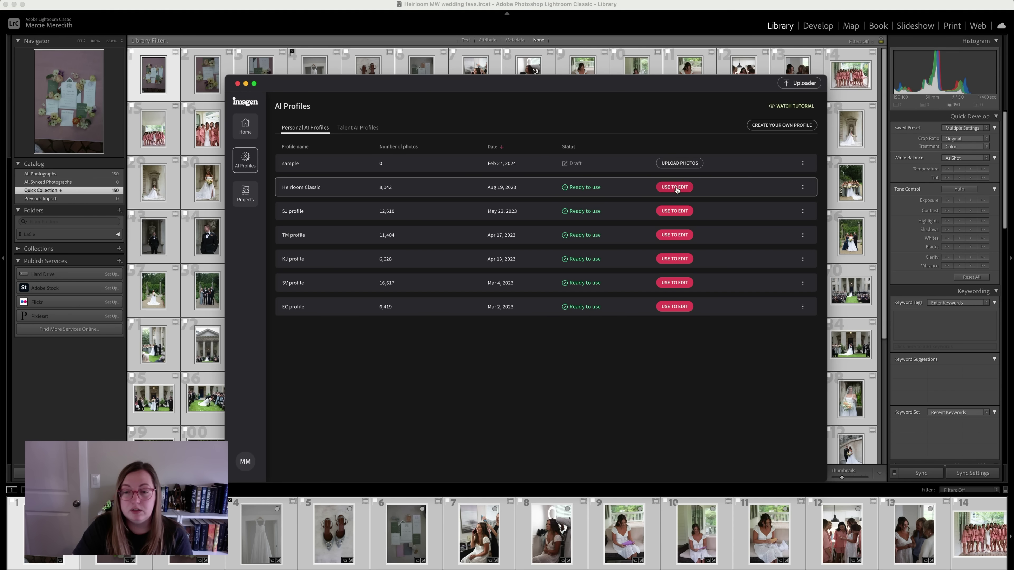
pyautogui.click(245, 192)
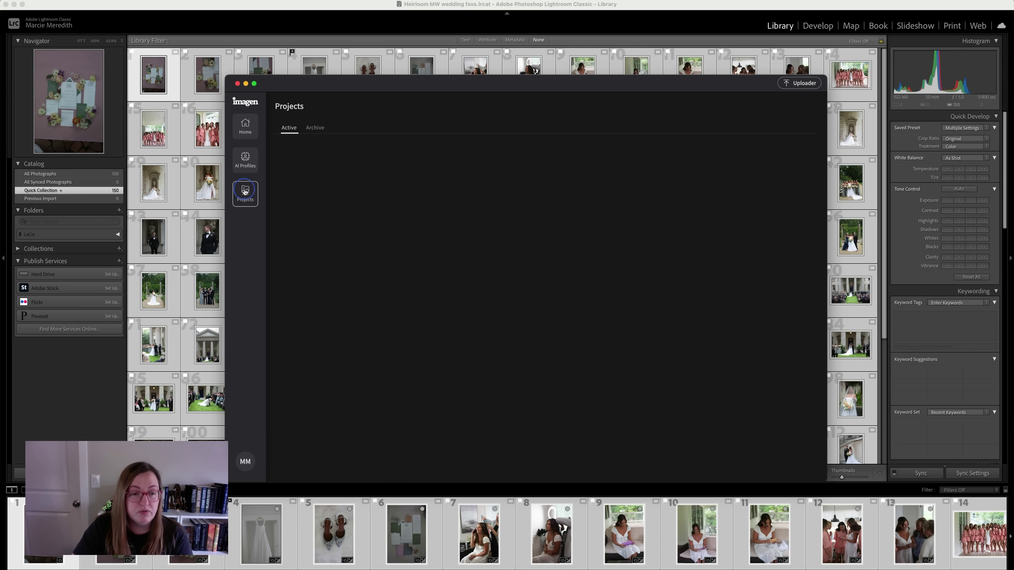
pyautogui.click(776, 125)
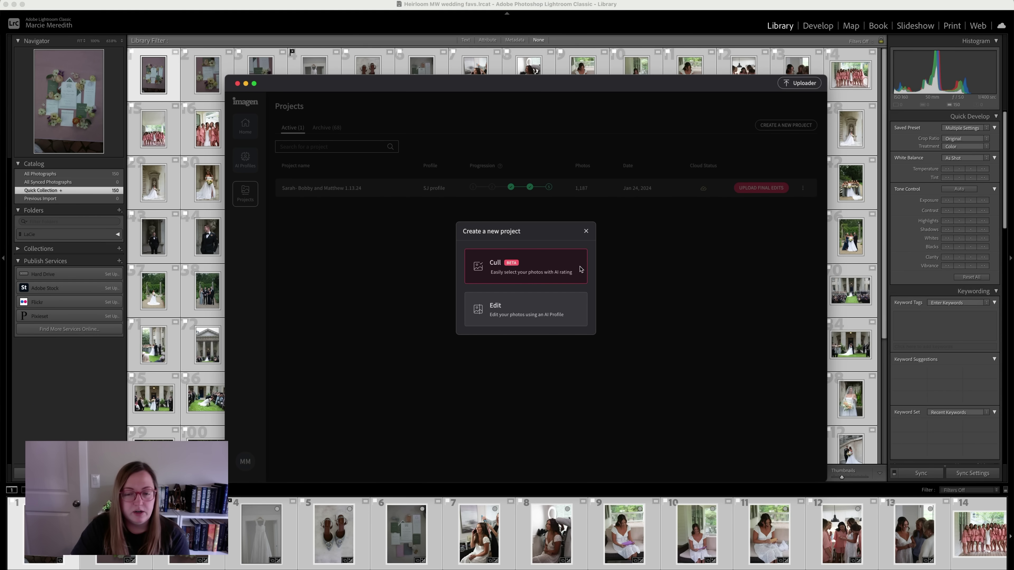
pyautogui.click(501, 315)
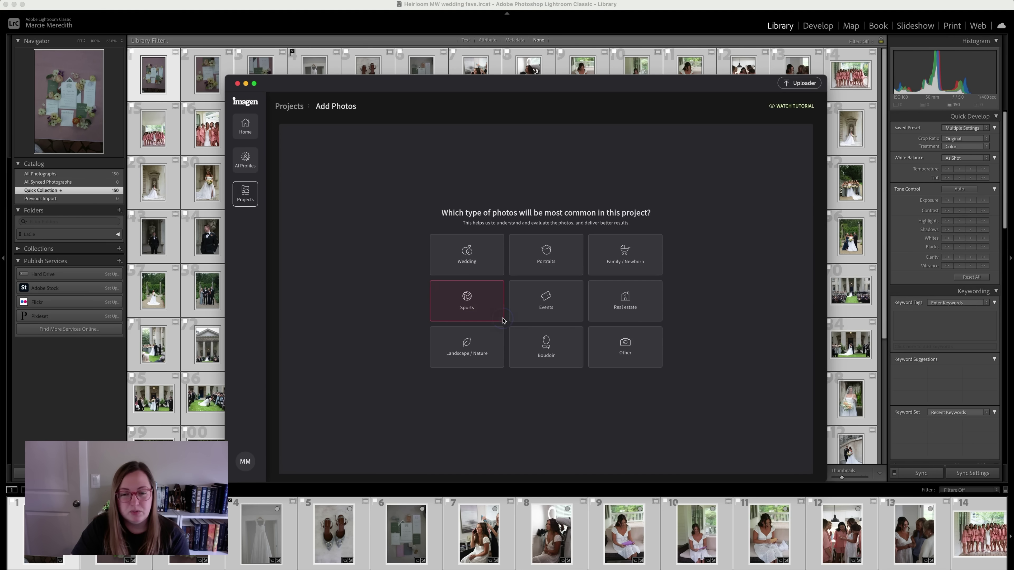
pyautogui.click(468, 249)
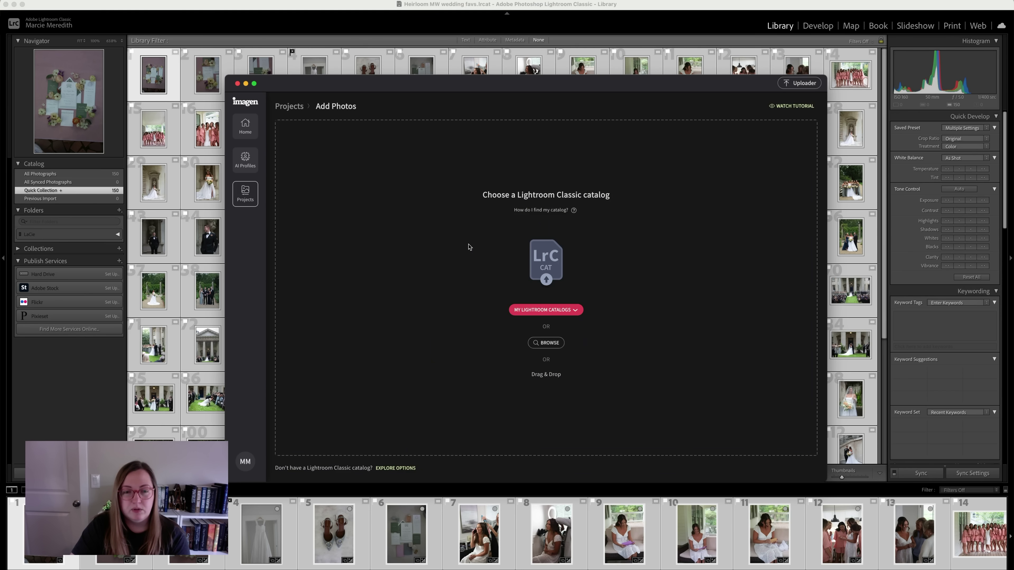
pyautogui.click(576, 310)
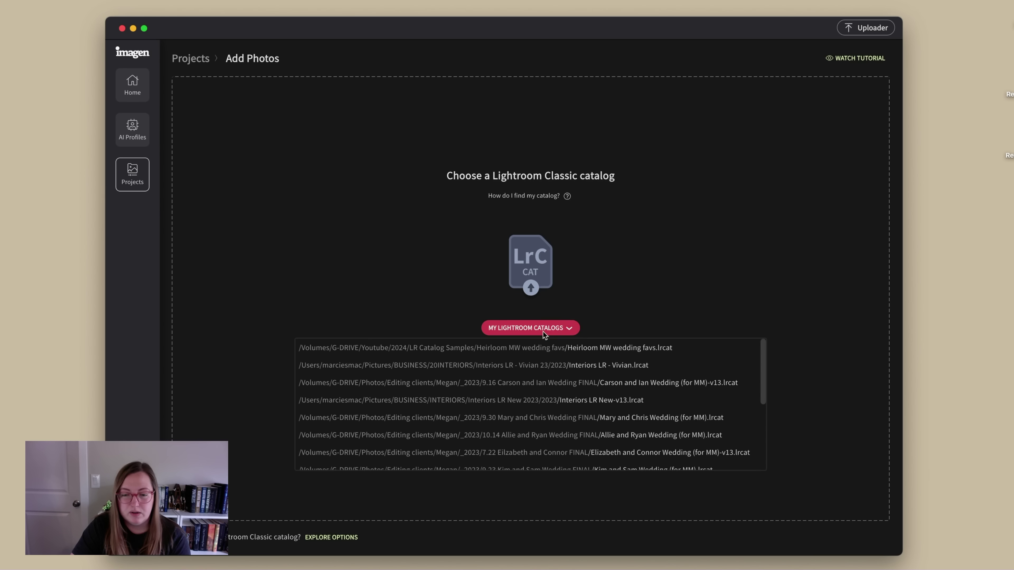
pyautogui.click(469, 351)
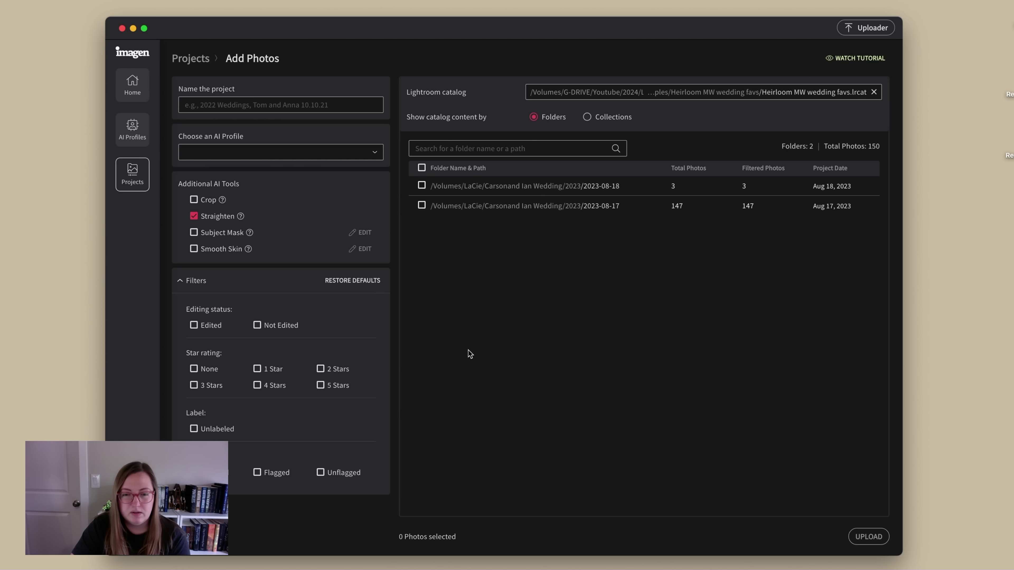
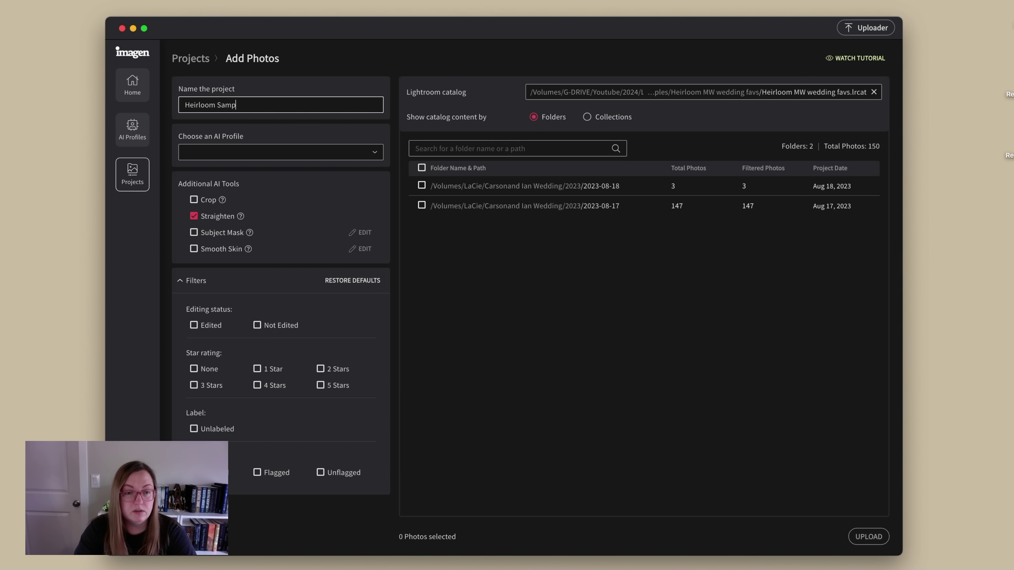
# Step: Name the project "Heirloom Sample 1" and choose Heirloom Classic as its AI profile
pyautogui.write('1')
pyautogui.click(279, 152)
pyautogui.click(278, 188)
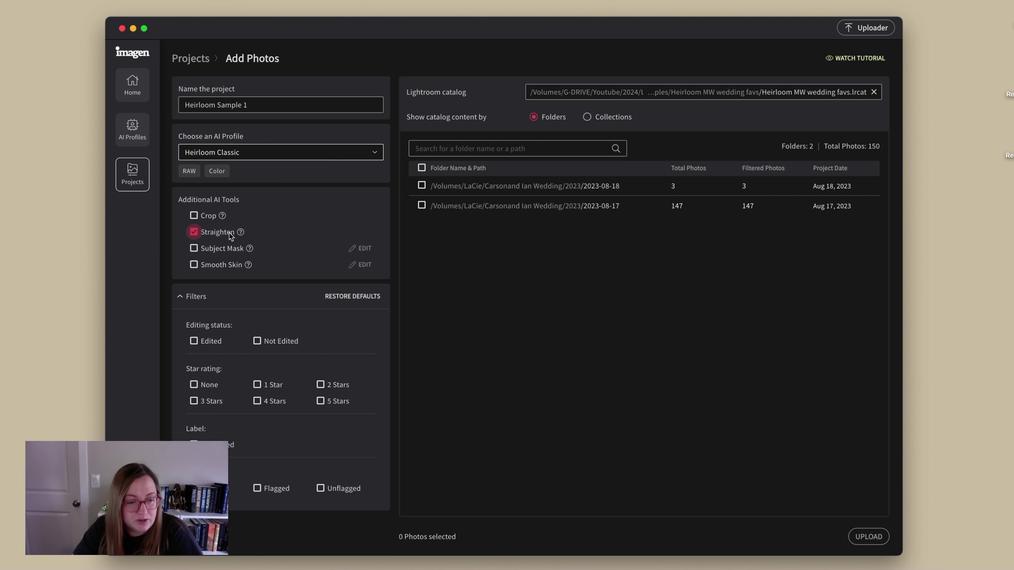
pyautogui.moveTo(225, 216)
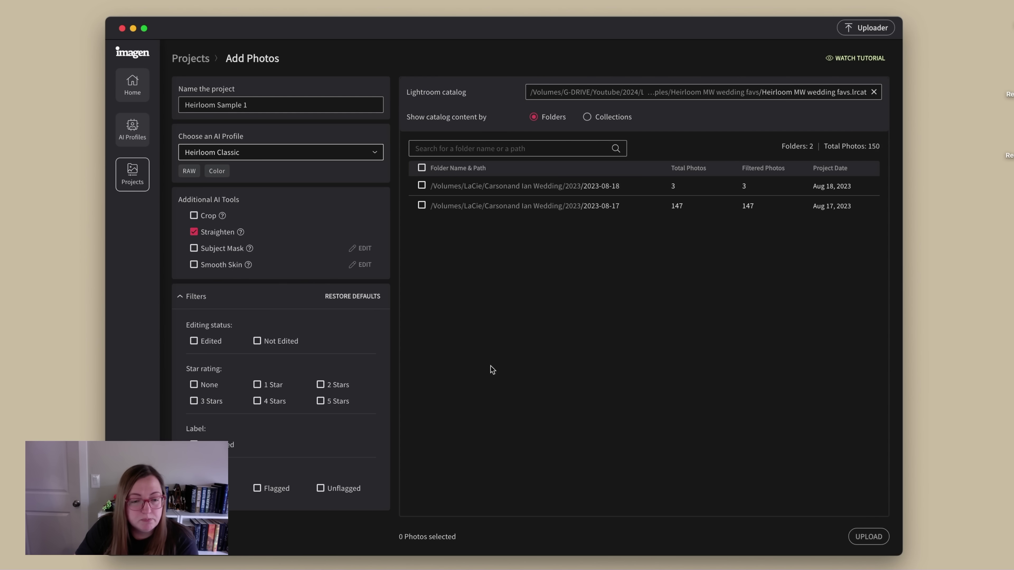
# Step: Try the Not Edited and Unflagged filters on the catalog's photos, and clear both
pyautogui.click(257, 341)
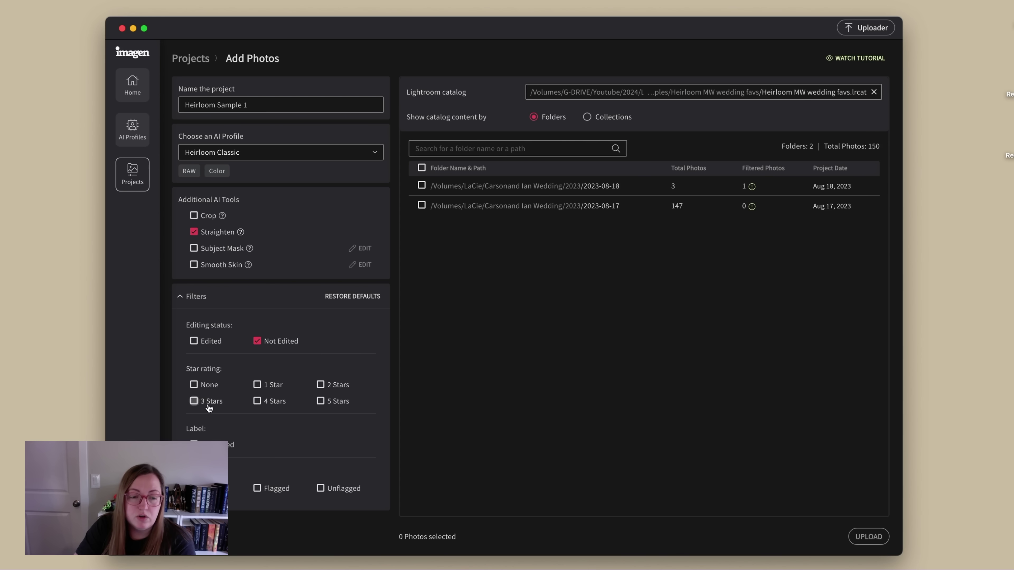
pyautogui.click(321, 488)
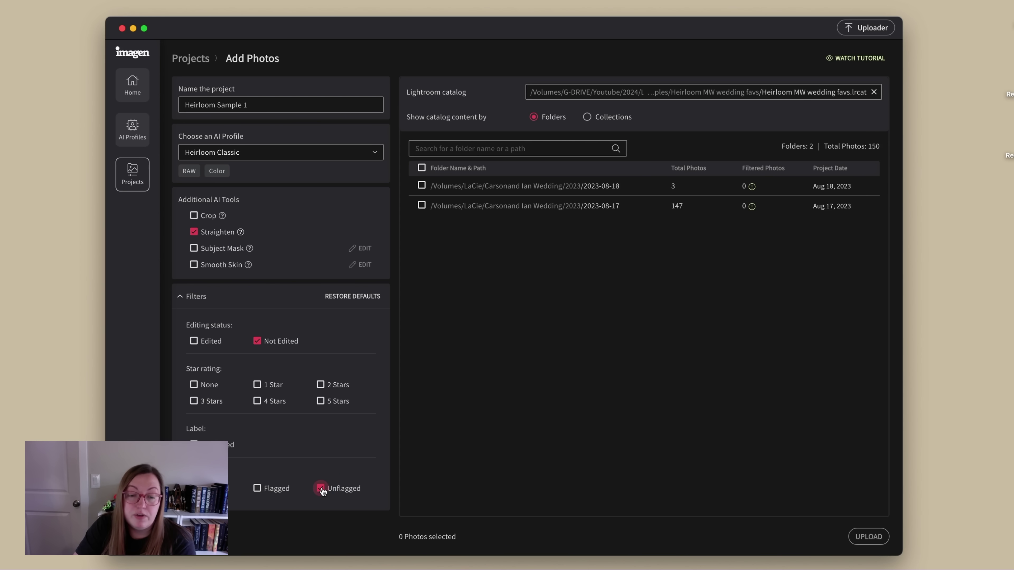
pyautogui.click(321, 488)
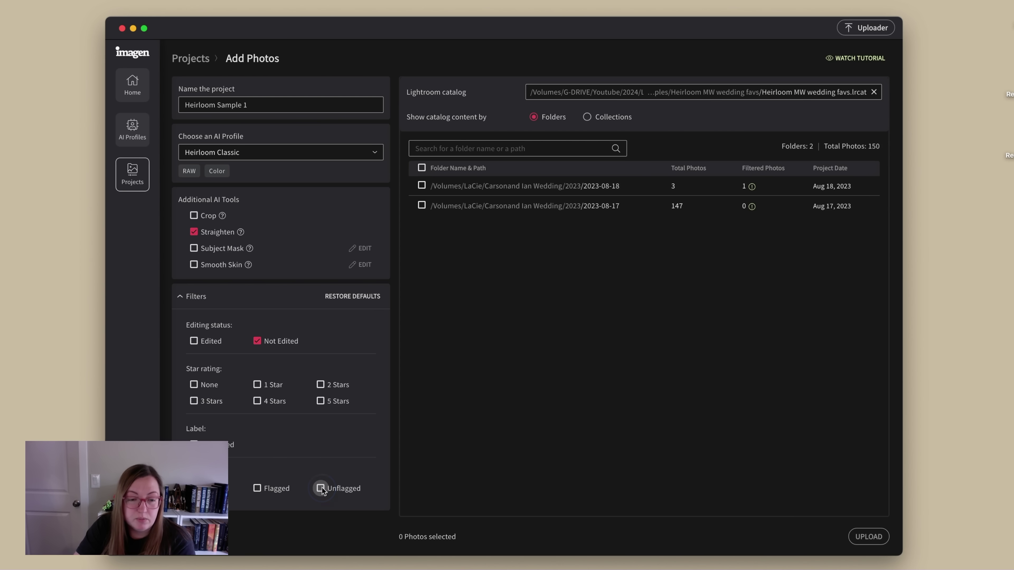
pyautogui.click(274, 336)
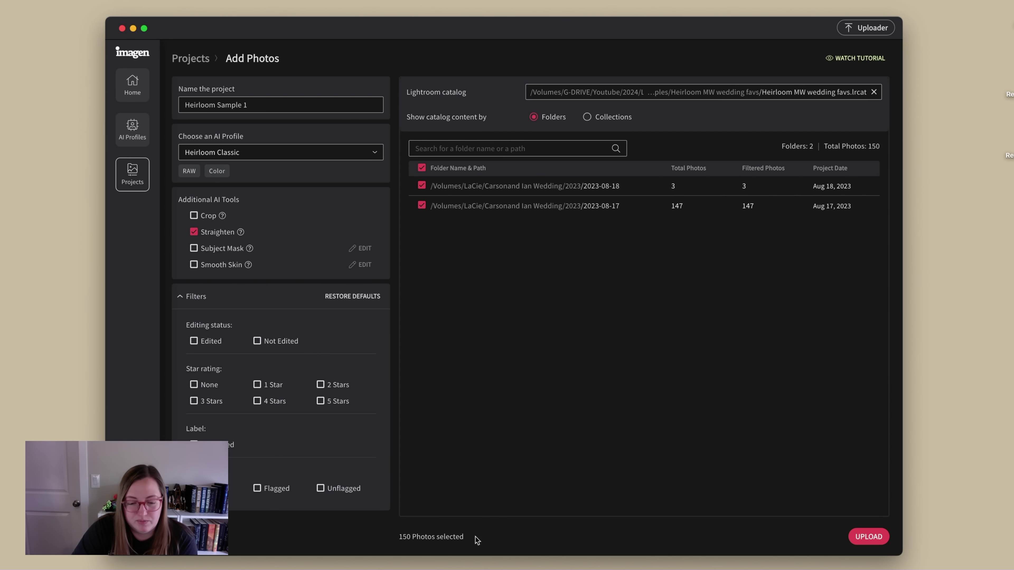
# Step: Upload both selected catalog folders for editing with no filter applied, and close the upload status
pyautogui.click(257, 340)
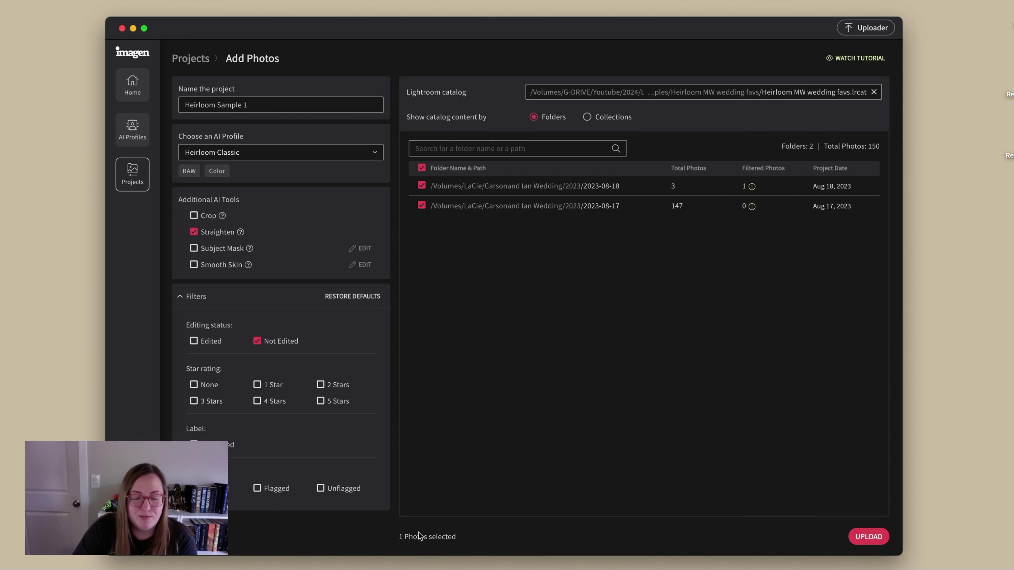
pyautogui.click(257, 341)
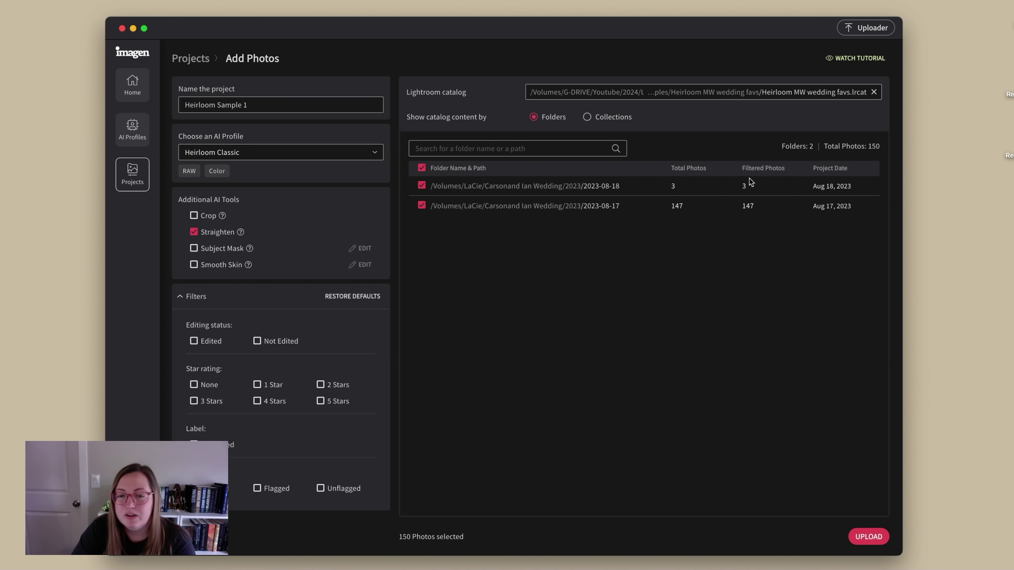
pyautogui.click(868, 537)
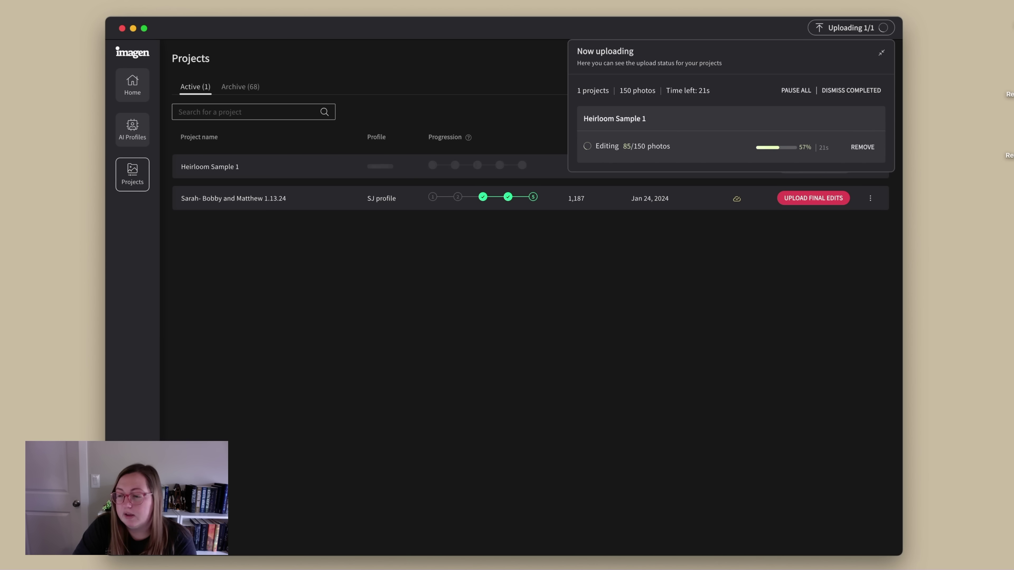
pyautogui.click(861, 148)
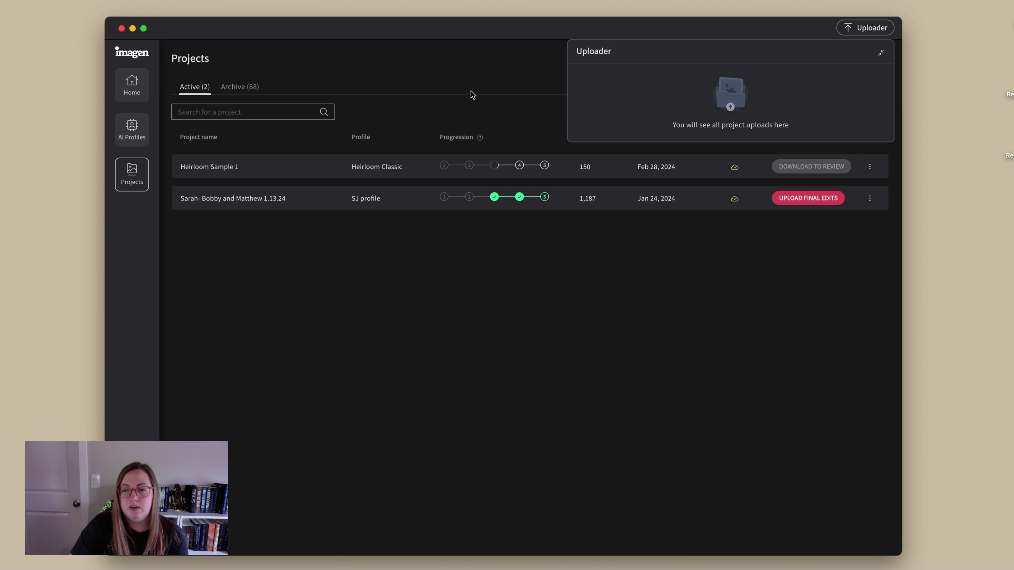
pyautogui.click(881, 53)
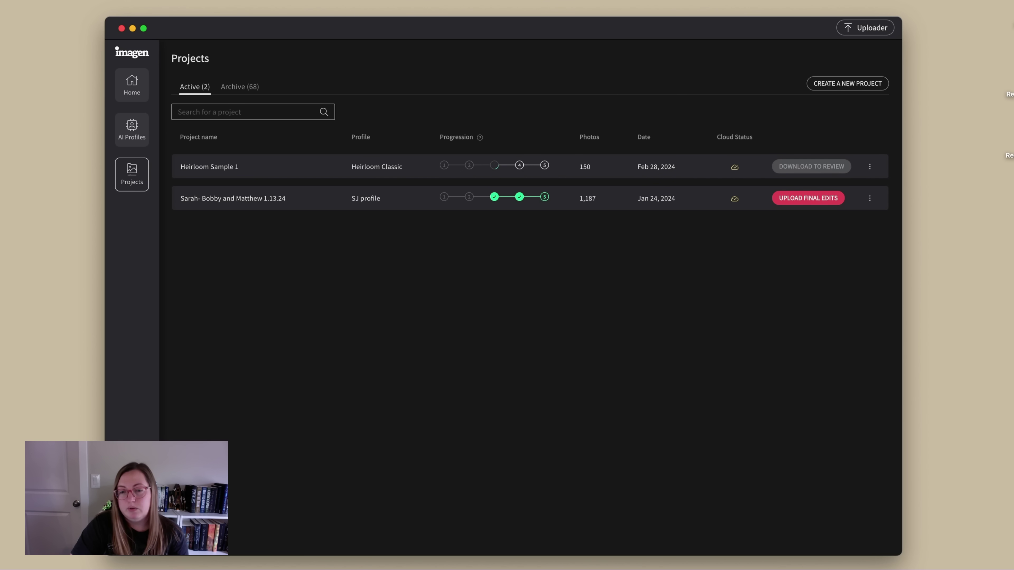
# Step: Switch to Gmail and read Imagen's "Your edits are ready" email, including the download instructions
pyautogui.press('super+Tab')
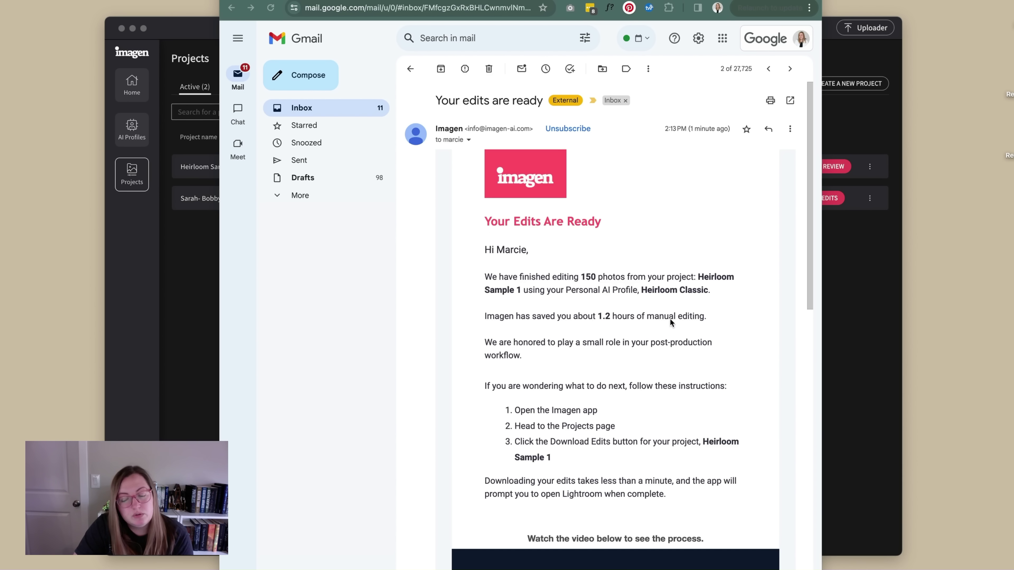
pyautogui.scroll(-2, 562, 375)
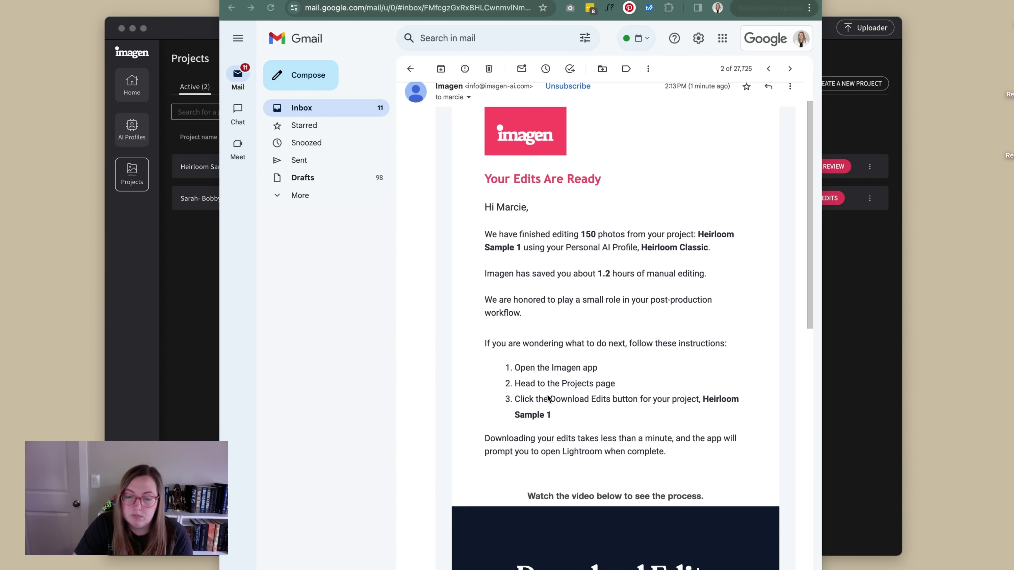
pyautogui.scroll(-2, 549, 400)
pyautogui.scroll(-7, 625, 550)
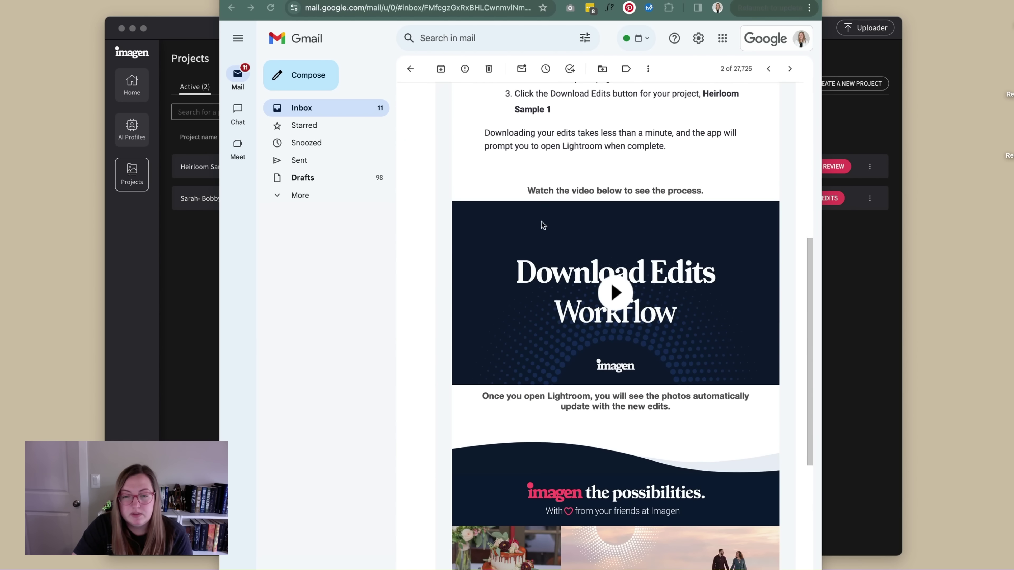
# Step: Switch back to ImagenAI, download the Heirloom Sample 1 edits into the Lightroom catalog, and open that catalog, dismissing the feedback request
pyautogui.press('super+Tab')
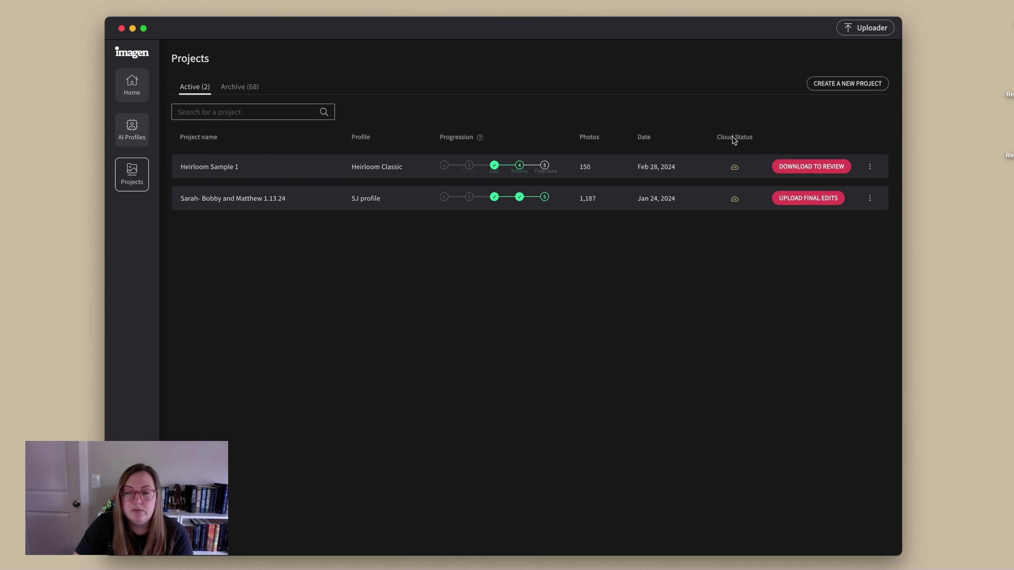
pyautogui.click(810, 169)
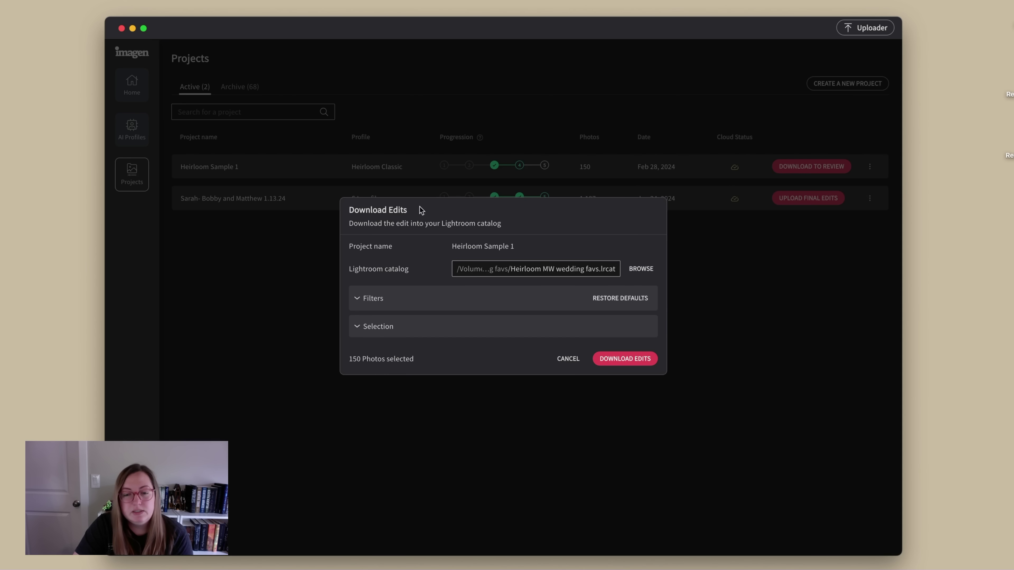
pyautogui.click(636, 358)
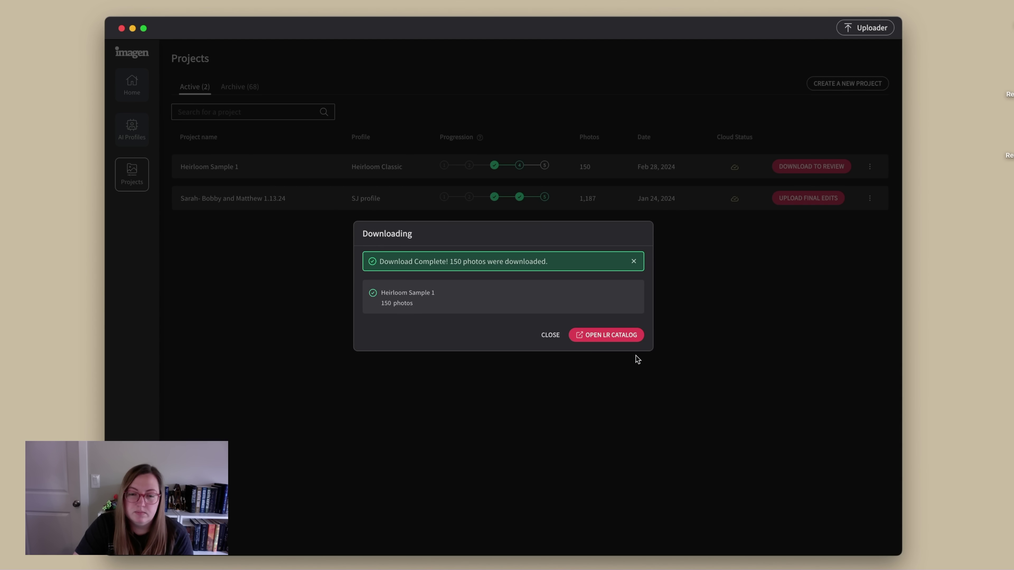
pyautogui.click(613, 336)
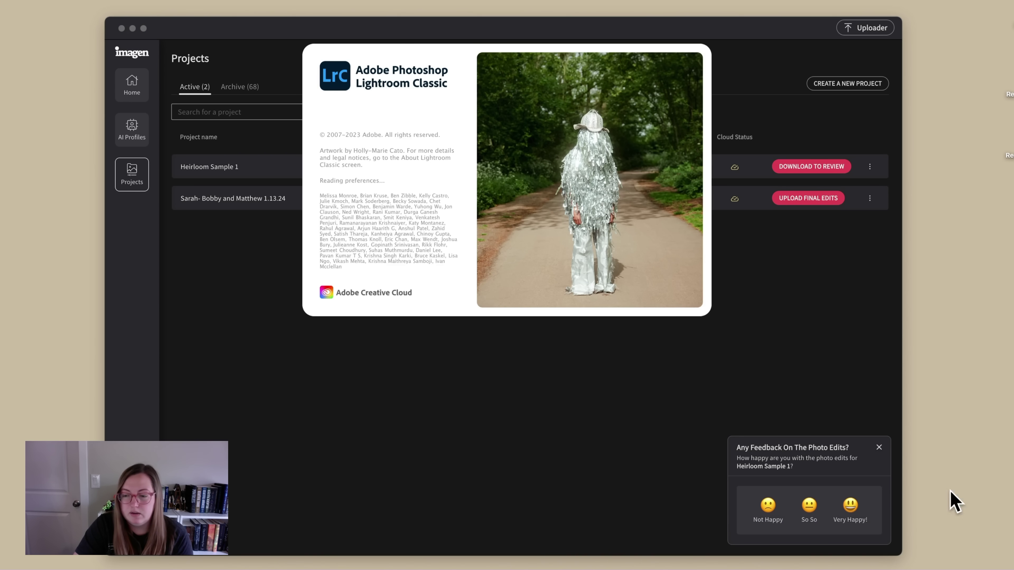
pyautogui.click(878, 447)
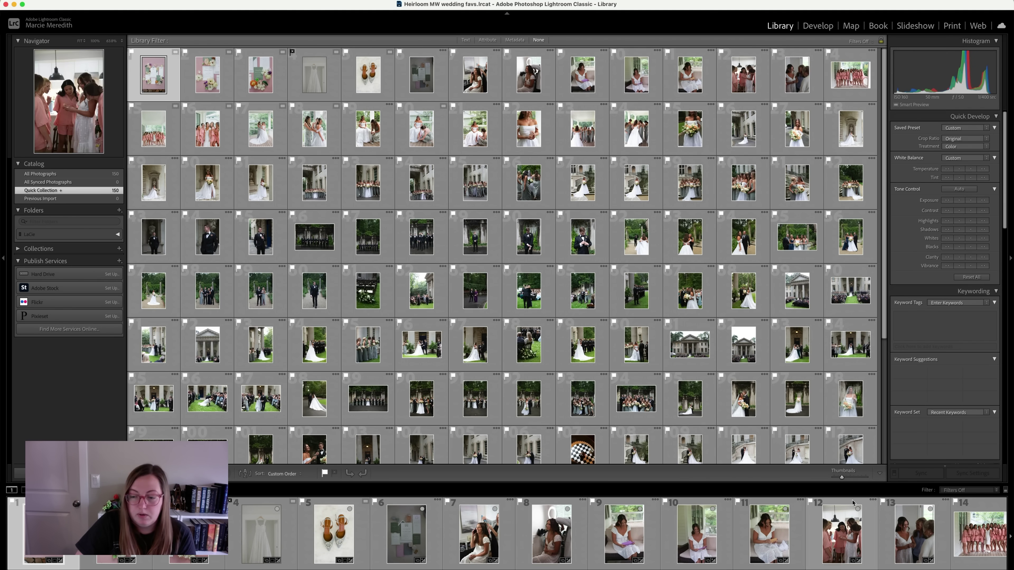
# Step: Enlarge the Library thumbnails, open photo 19 in Develop, and compare its before and after versions
pyautogui.click(853, 476)
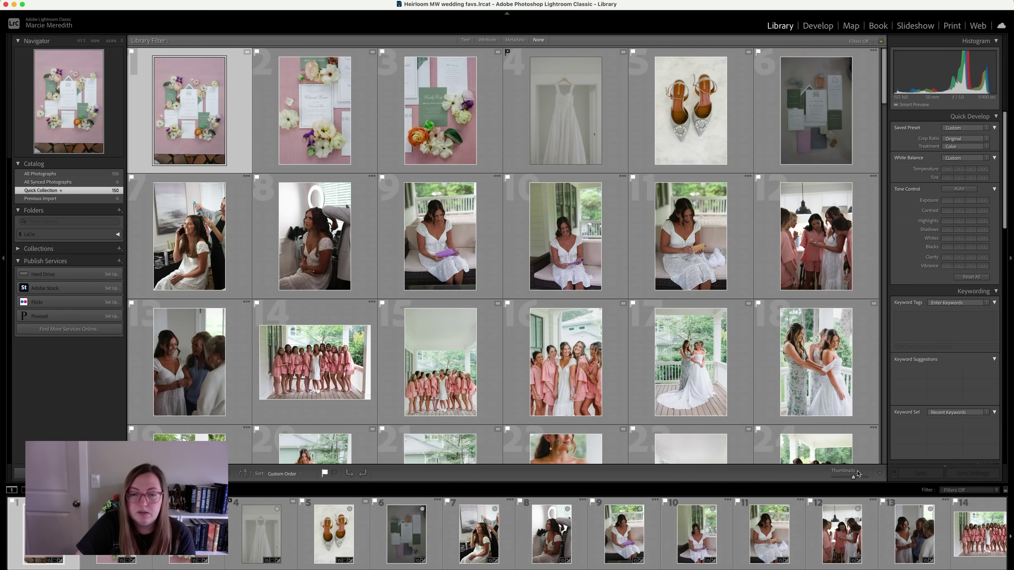
pyautogui.scroll(-8, 280, 146)
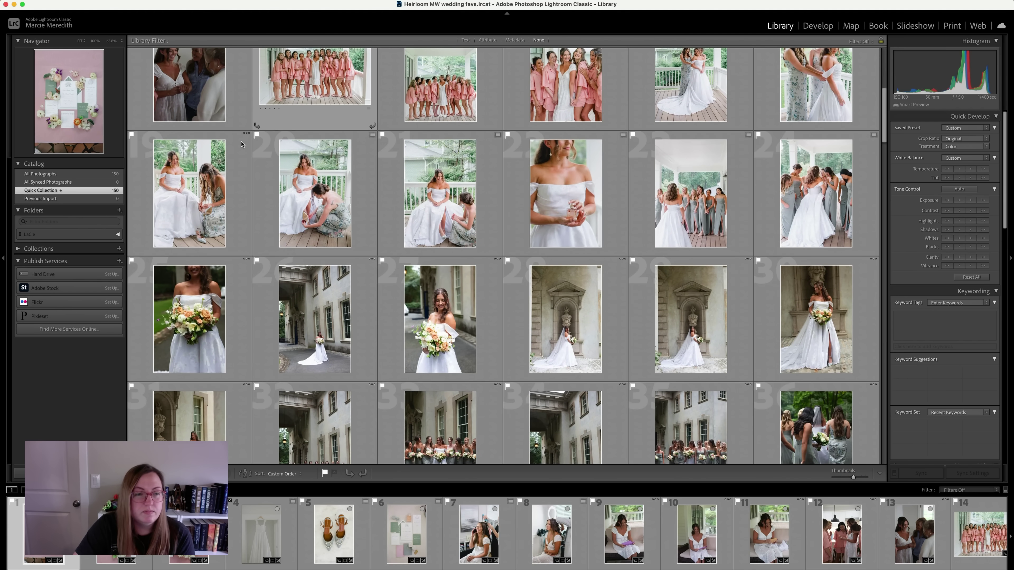
pyautogui.scroll(-1, 218, 183)
pyautogui.doubleClick(230, 157)
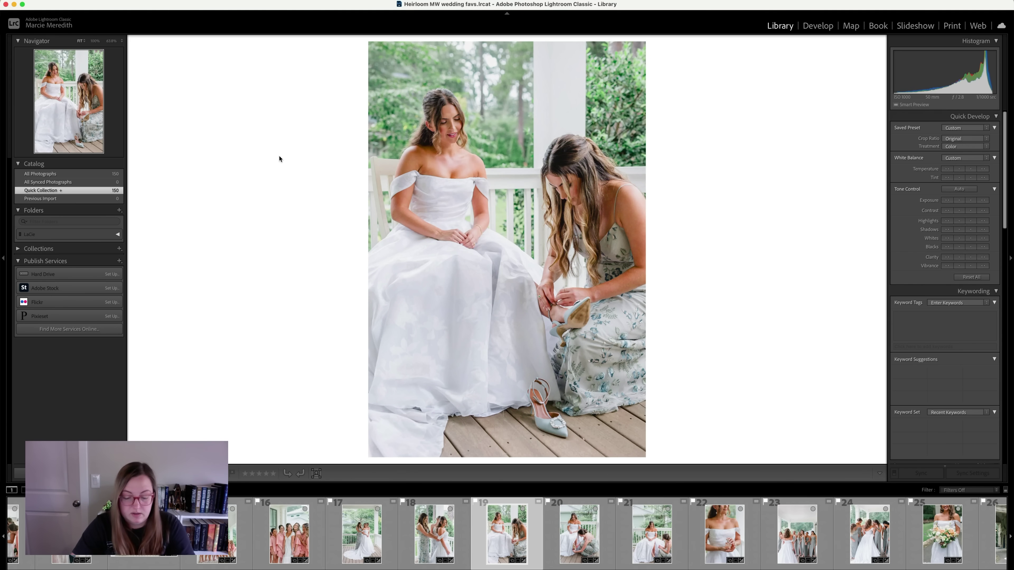
pyautogui.press('d')
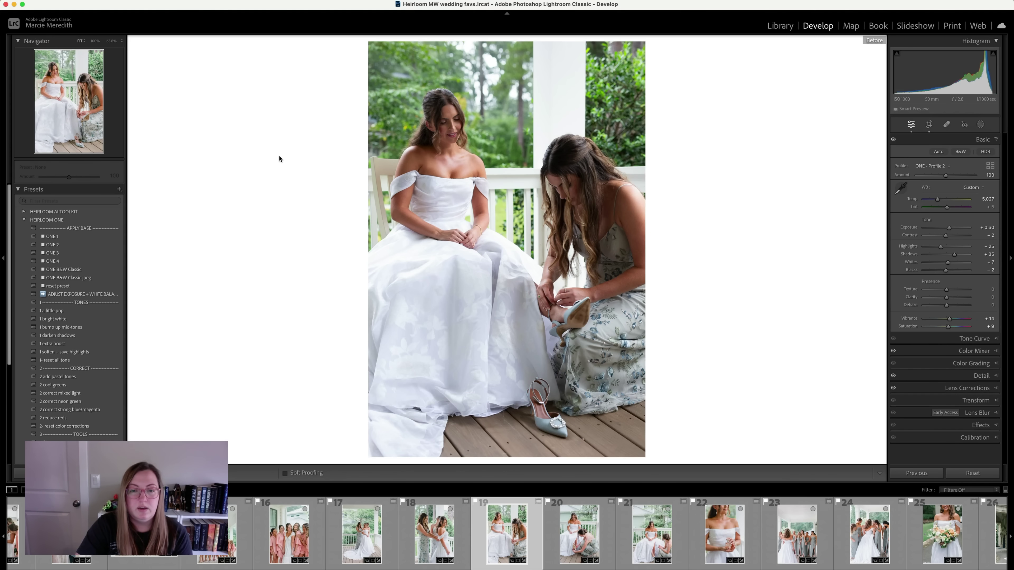
pyautogui.press('\\')
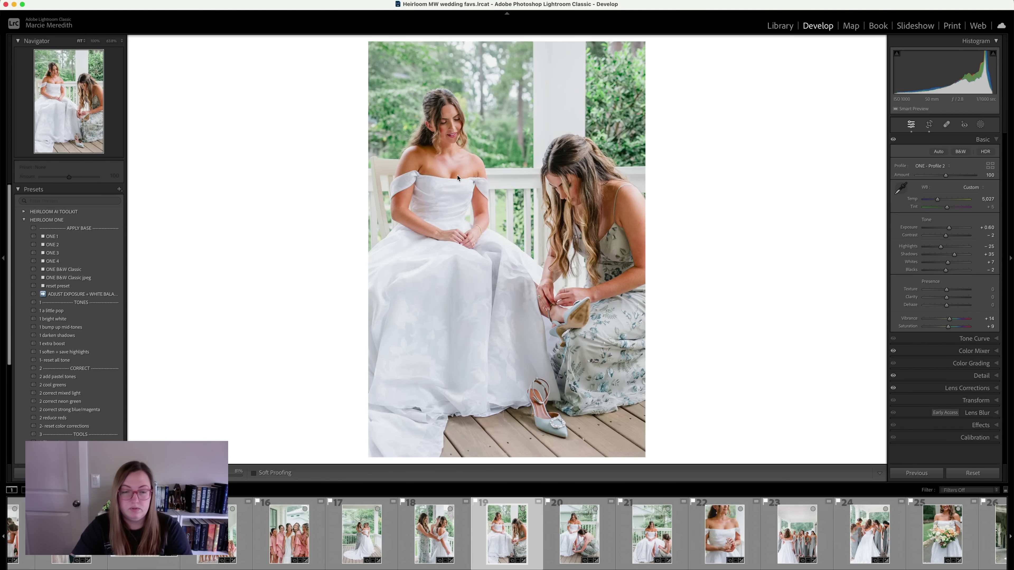
# Step: Return to the Library grid and review the edited bridal portraits and bridesmaid group photos
pyautogui.press('g')
pyautogui.scroll(-2, 308, 232)
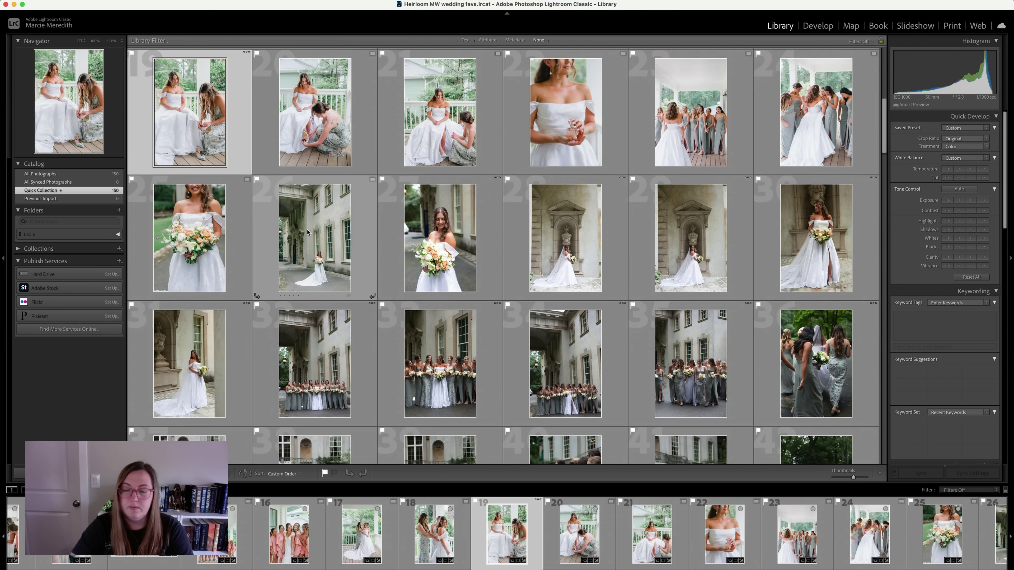
pyautogui.scroll(-1, 307, 232)
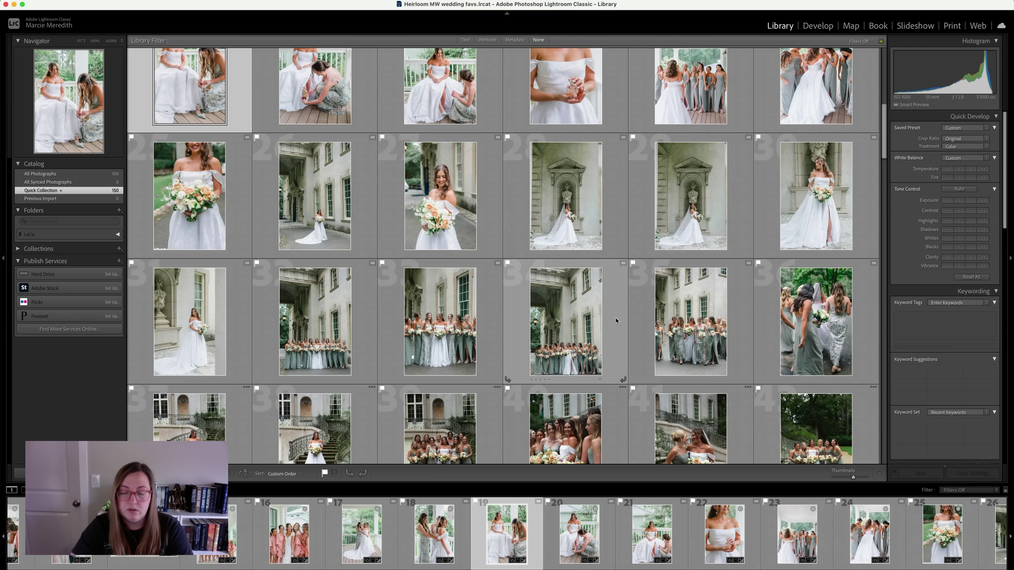
pyautogui.scroll(-2, 554, 288)
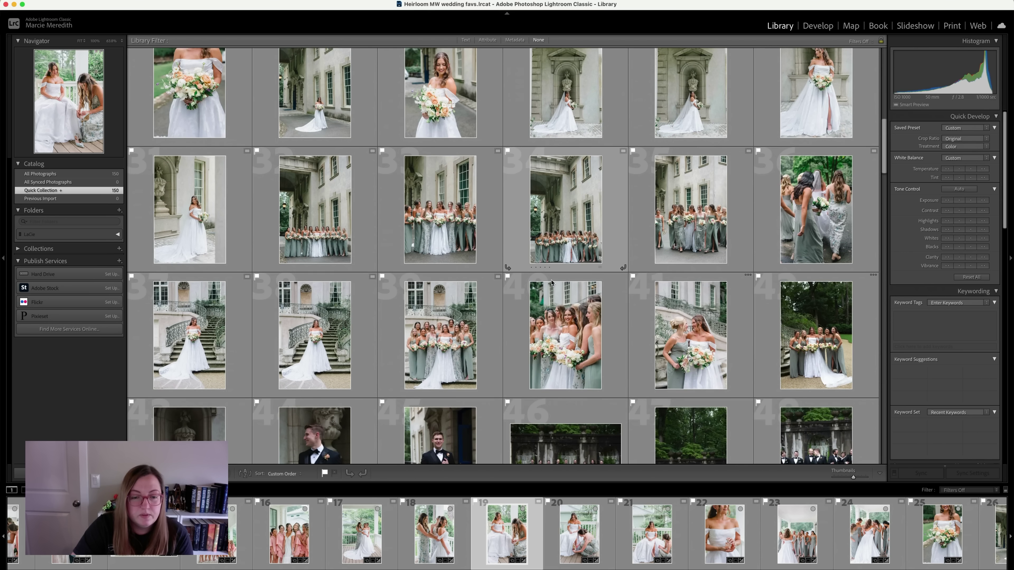
# Step: Review the edited bridesmaid, groom and groomsmen photos in the Library grid and view the available crop ratio options
pyautogui.scroll(-1, 318, 308)
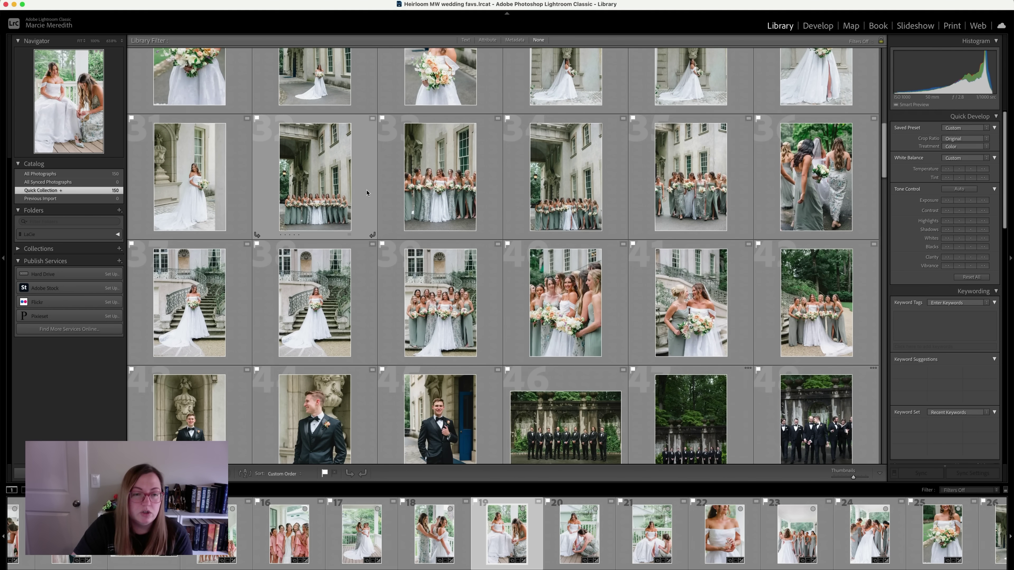
pyautogui.scroll(-4, 367, 193)
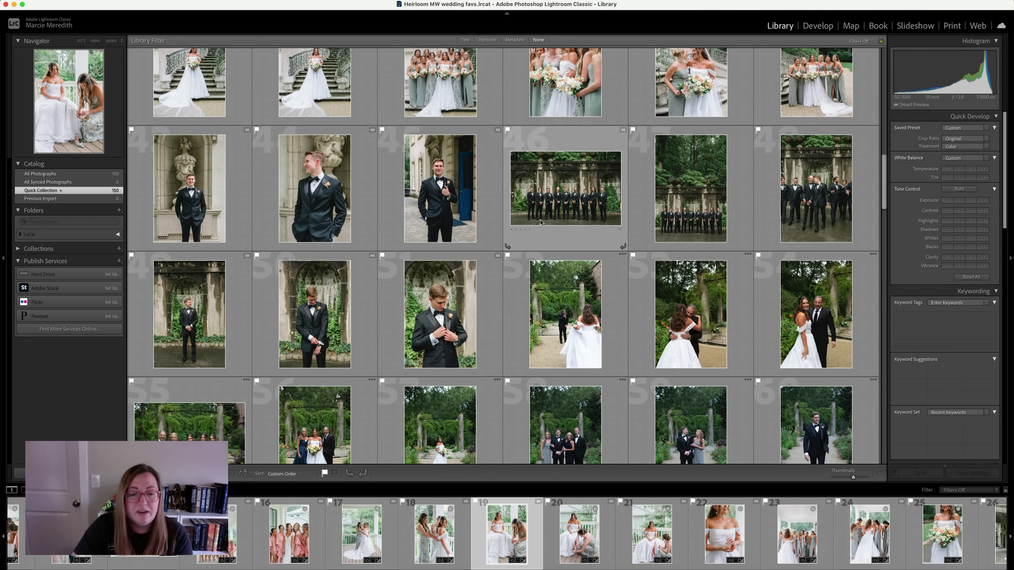
pyautogui.click(963, 139)
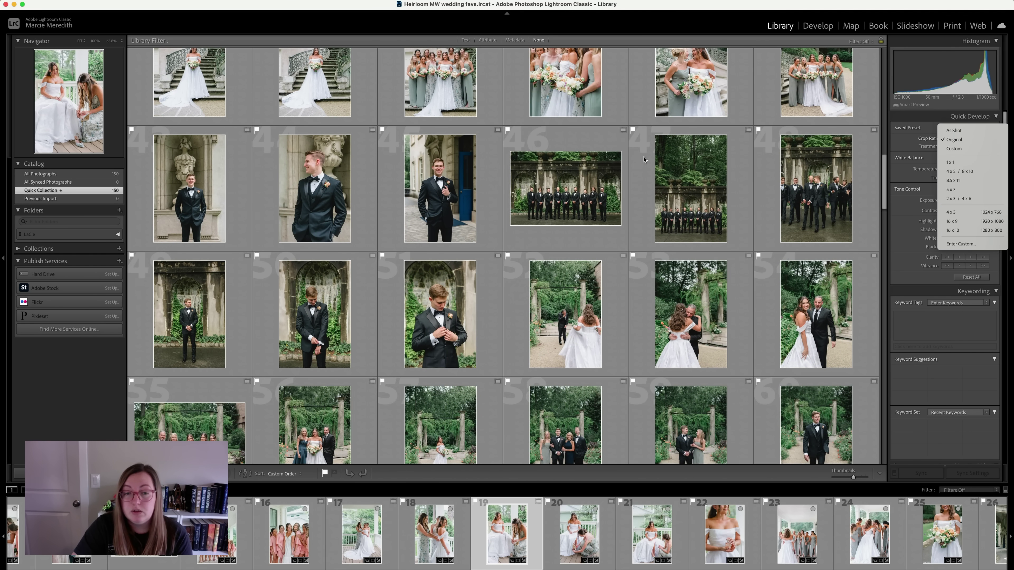
pyautogui.click(439, 164)
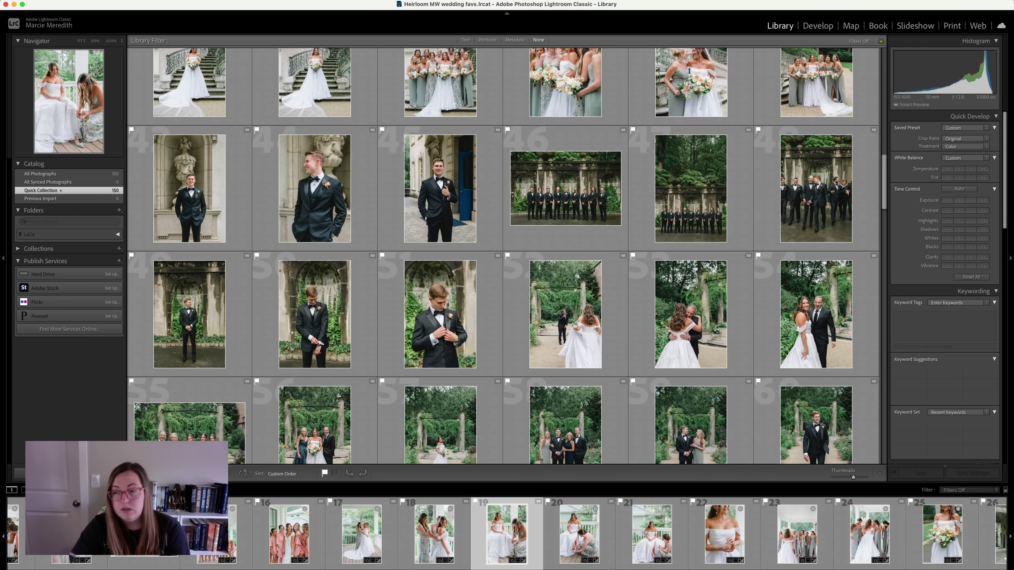
pyautogui.click(960, 139)
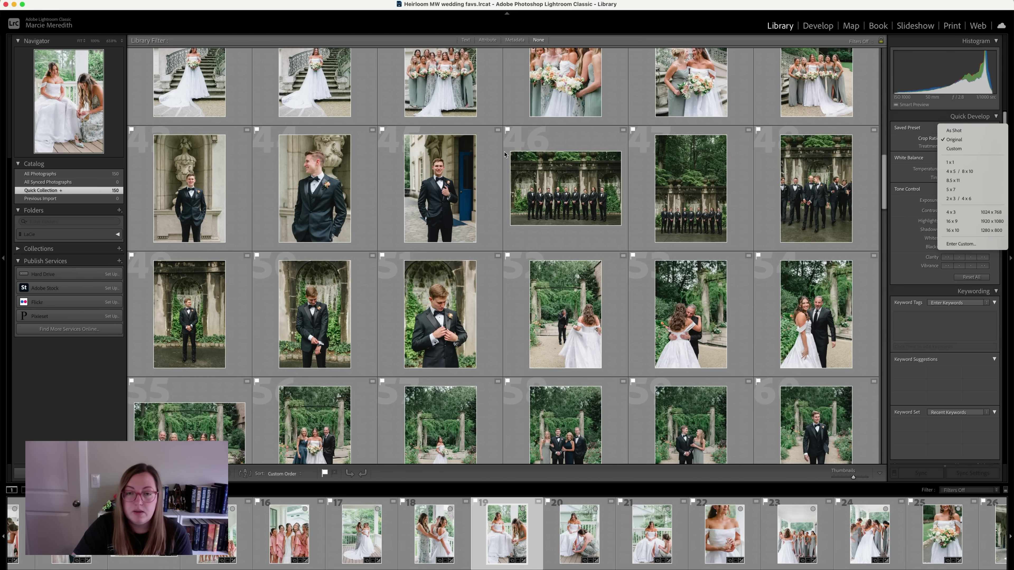
pyautogui.click(495, 4)
# Step: Review the edited family portraits and outdoor ceremony photos in the Library grid for consistency
pyautogui.scroll(-3, 678, 188)
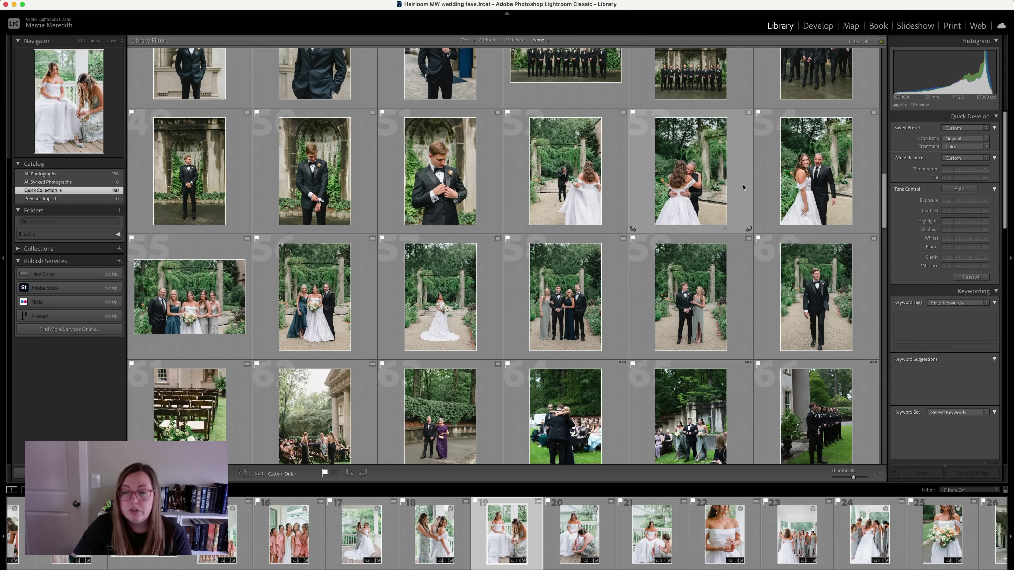
pyautogui.scroll(-5, 691, 208)
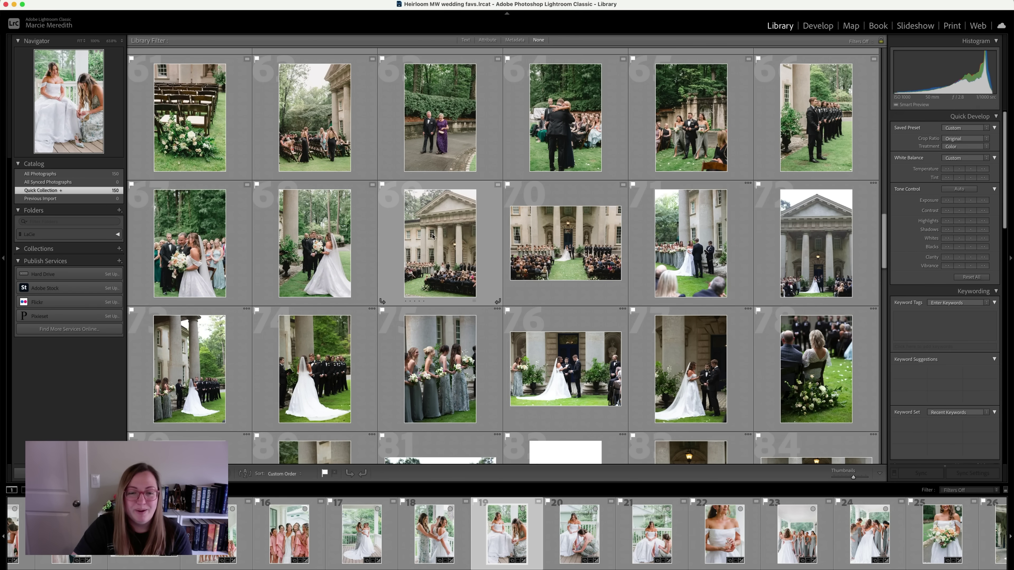
pyautogui.scroll(-3, 631, 239)
pyautogui.scroll(-2, 631, 239)
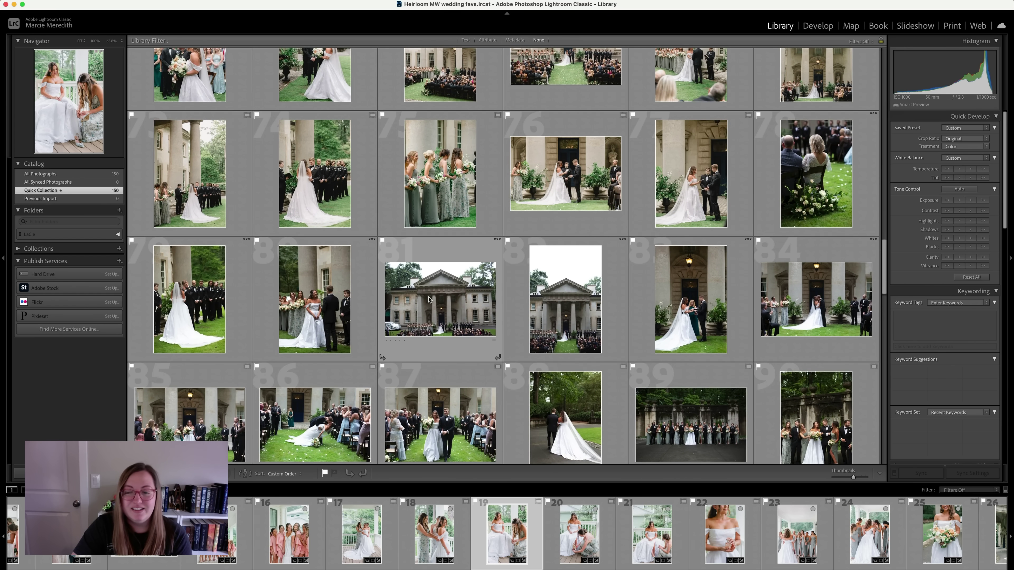
pyautogui.scroll(-1, 439, 299)
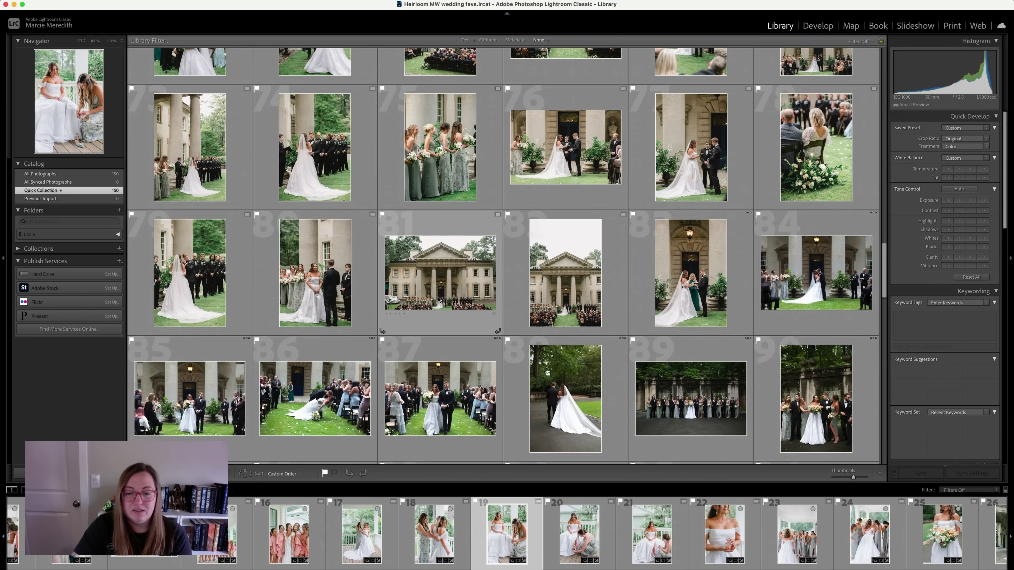
pyautogui.scroll(-2, 438, 299)
pyautogui.scroll(-3, 438, 299)
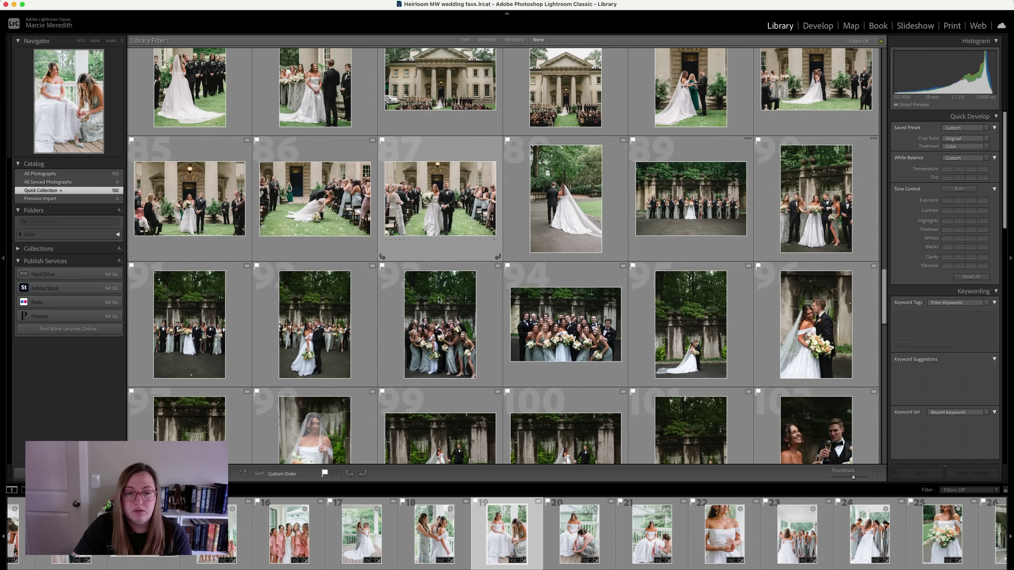
# Step: Review the edited wedding party, couple portrait and reception photos through to photo 150 at the end of the grid
pyautogui.scroll(-3, 446, 320)
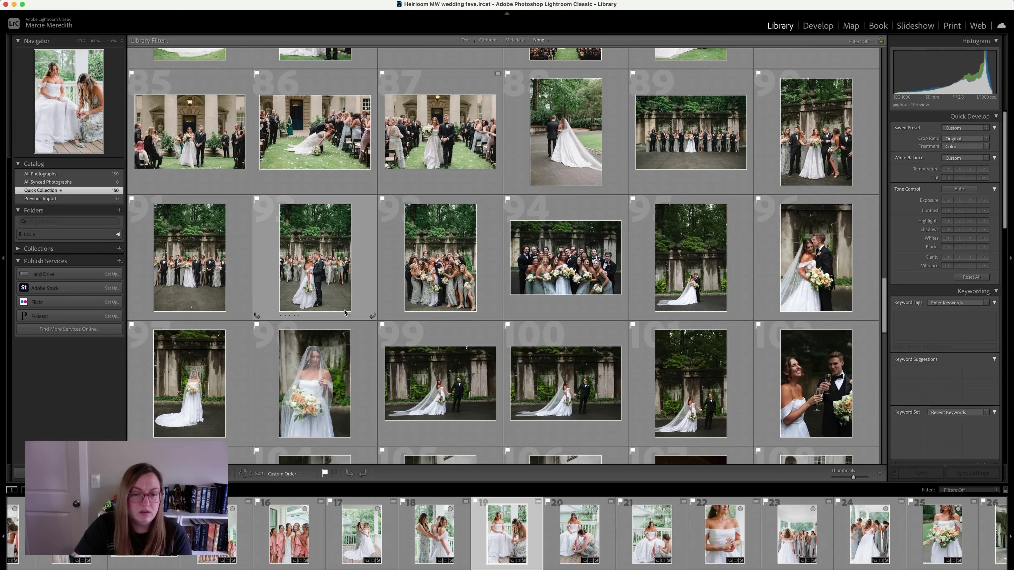
pyautogui.scroll(-1, 446, 304)
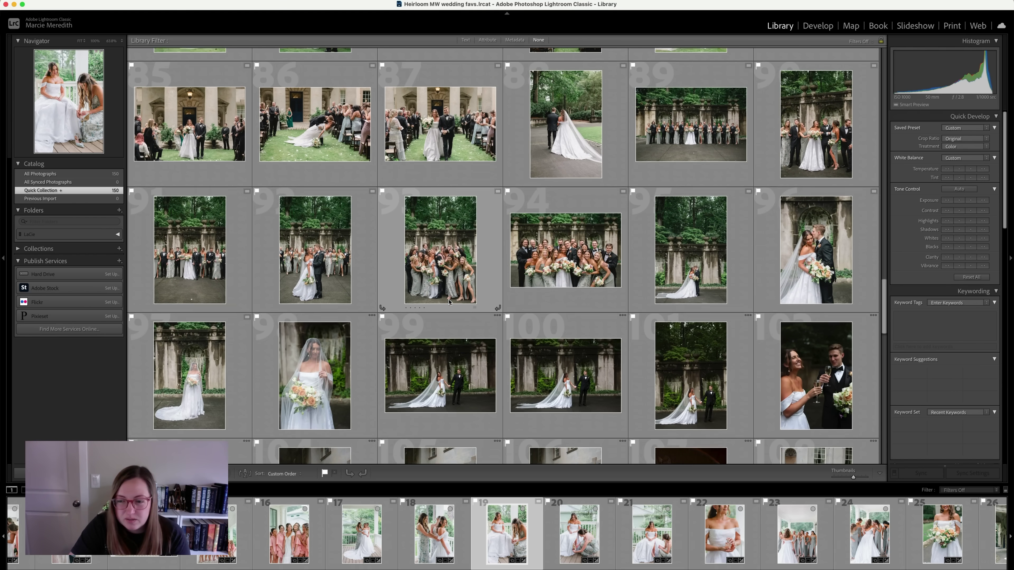
pyautogui.scroll(-4, 449, 302)
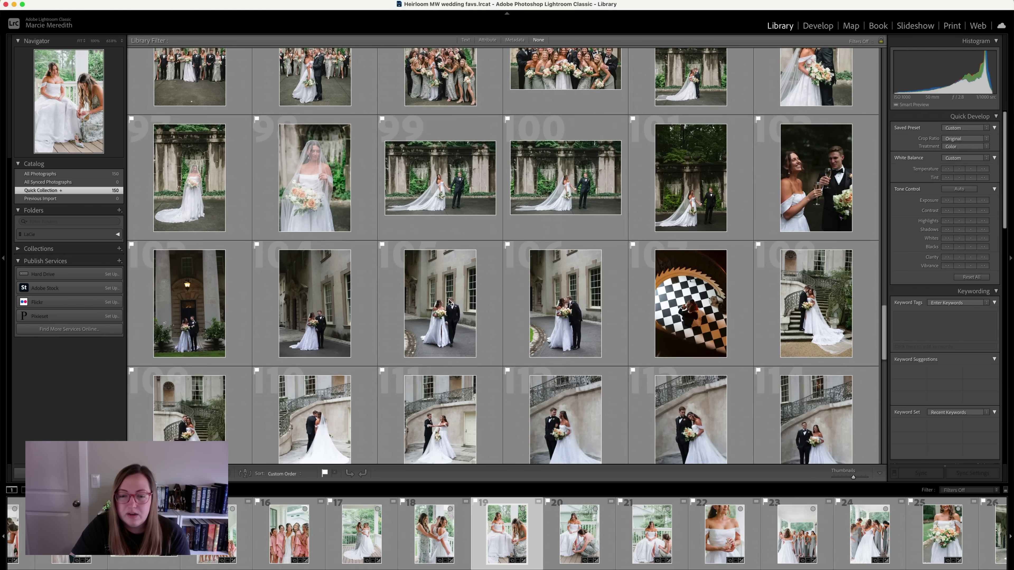
pyautogui.scroll(-4, 449, 302)
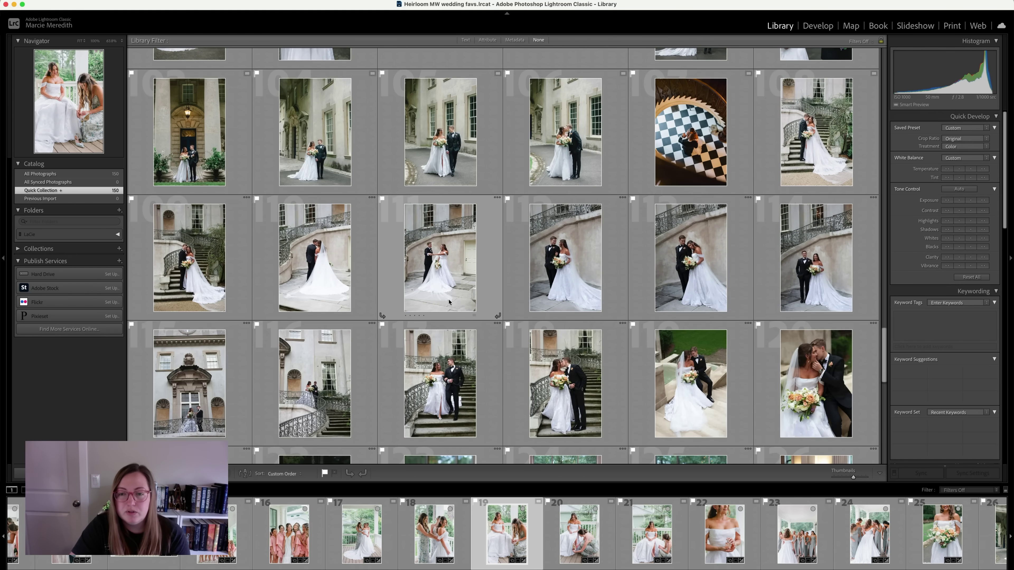
pyautogui.scroll(1, 448, 303)
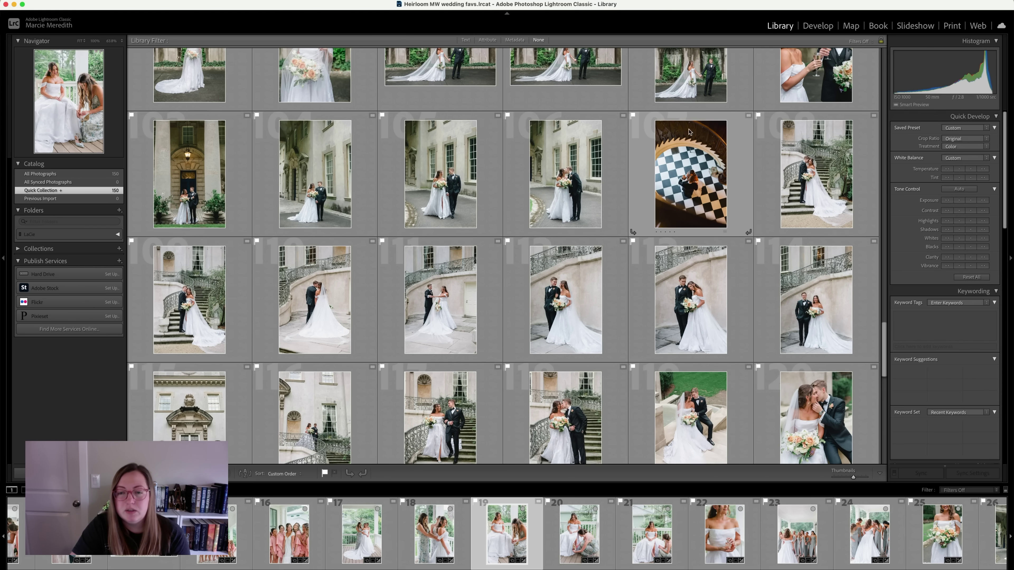
pyautogui.scroll(-2, 671, 201)
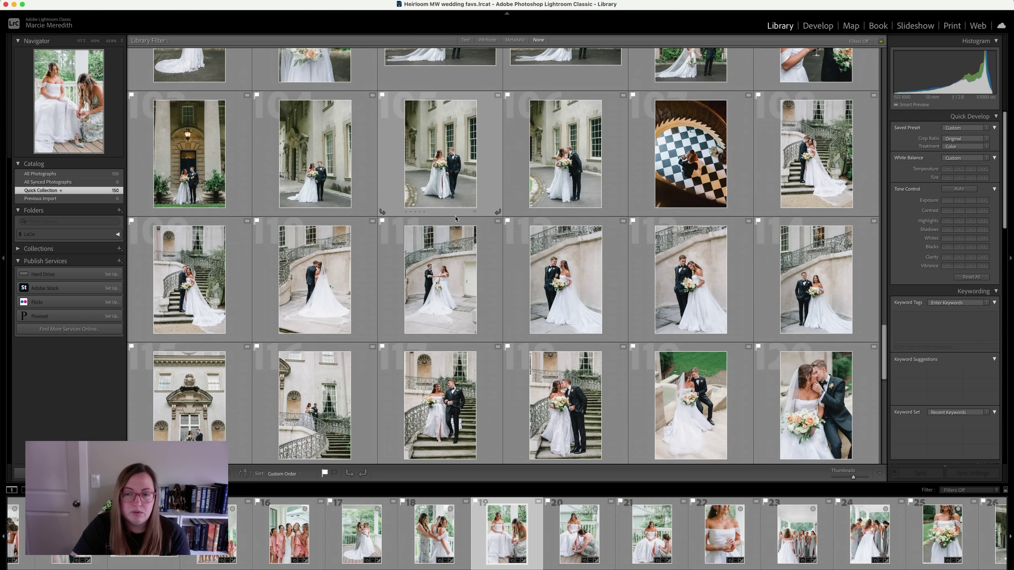
pyautogui.scroll(-4, 660, 260)
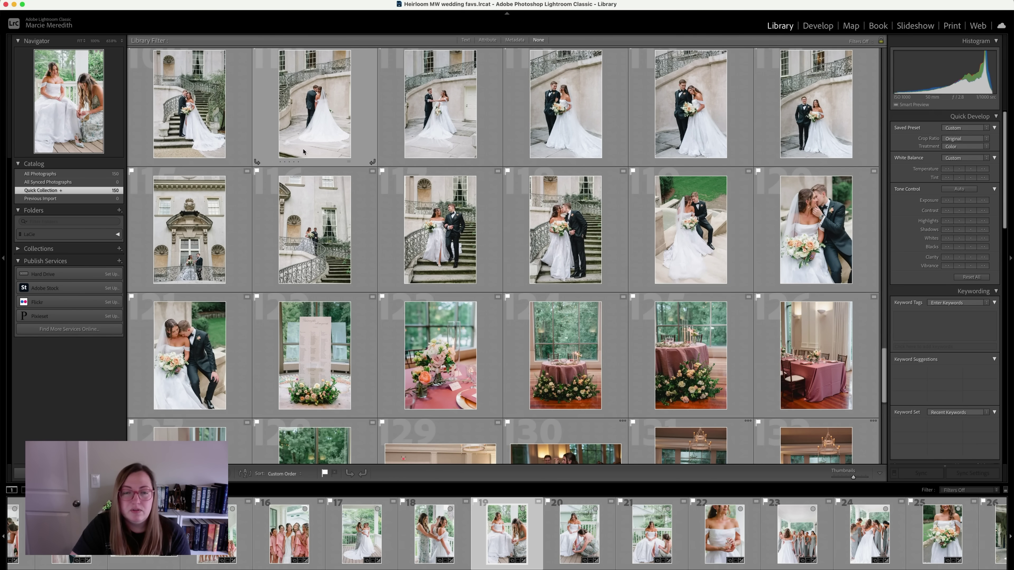
pyautogui.scroll(-4, 178, 202)
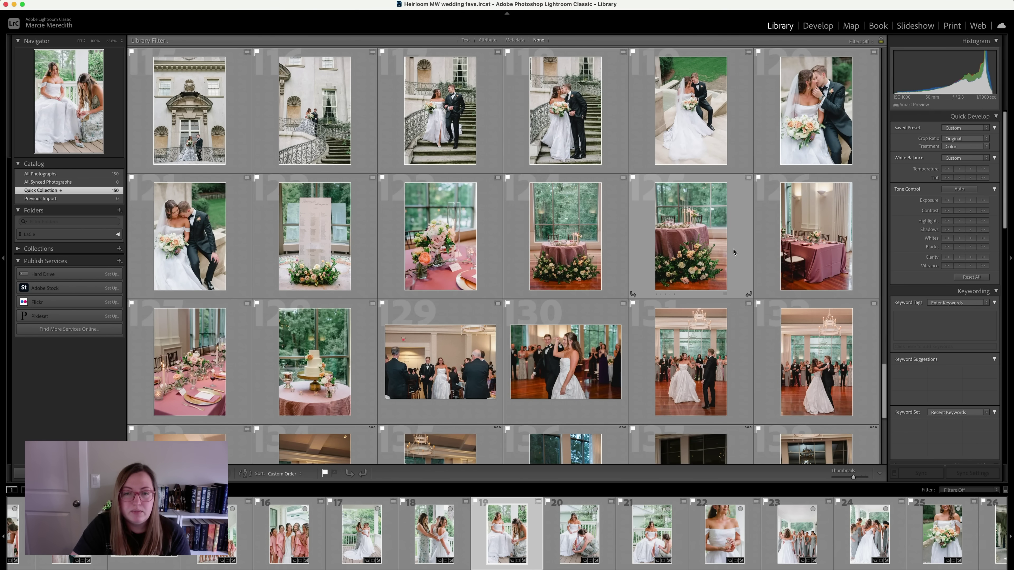
pyautogui.scroll(-10, 244, 220)
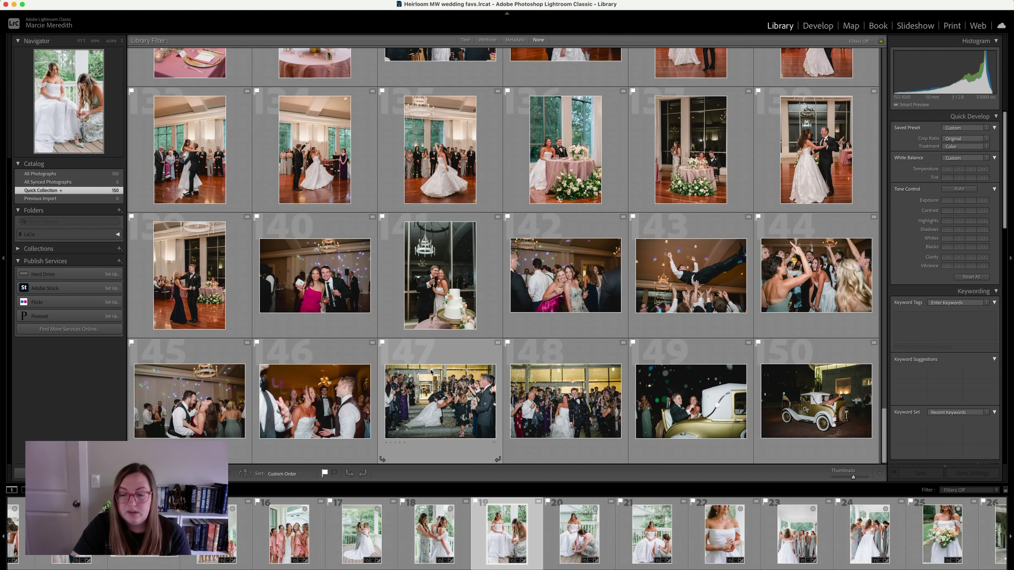
# Step: Go back to the early photos, enlarge the bridal bouquet portrait 27, and open bridal portrait 26 in Develop
pyautogui.scroll(20, 431, 372)
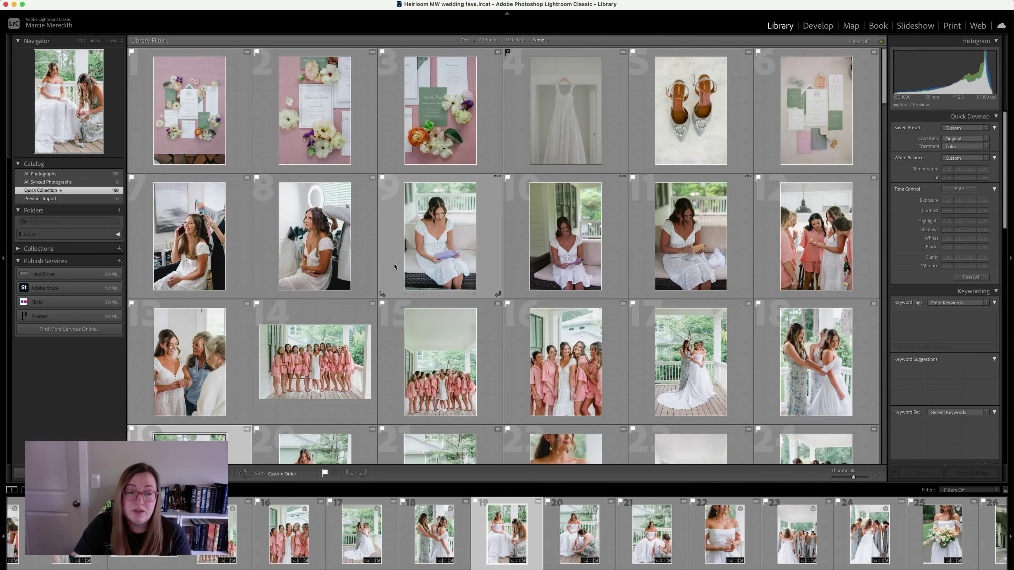
pyautogui.scroll(-5, 395, 280)
pyautogui.doubleClick(441, 339)
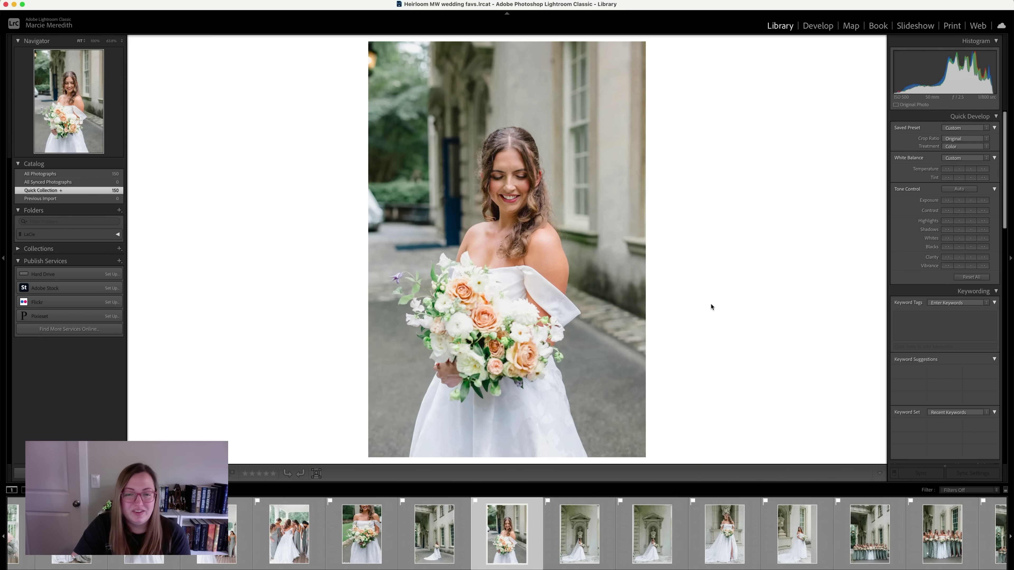
pyautogui.press('Right')
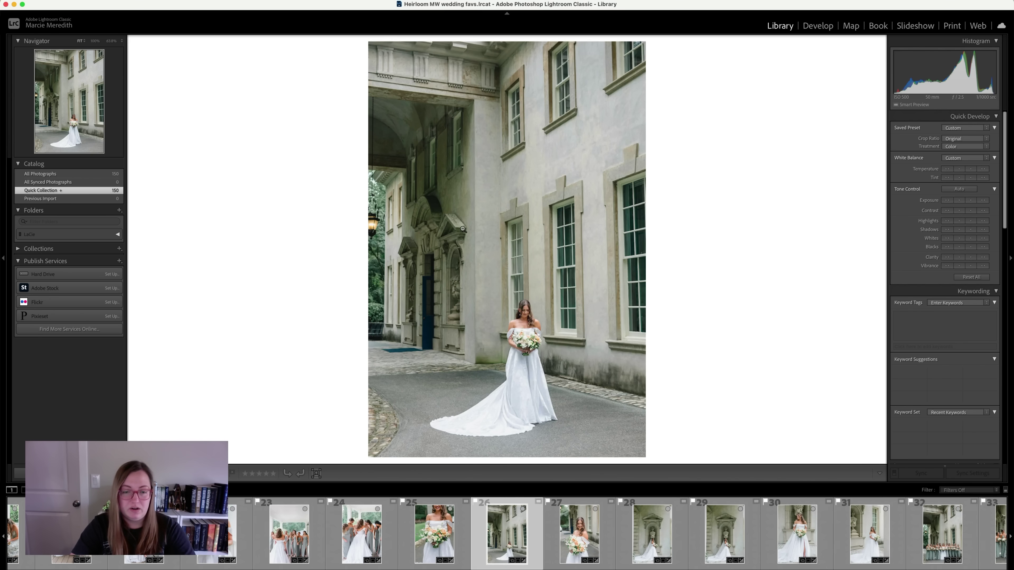
pyautogui.press('d')
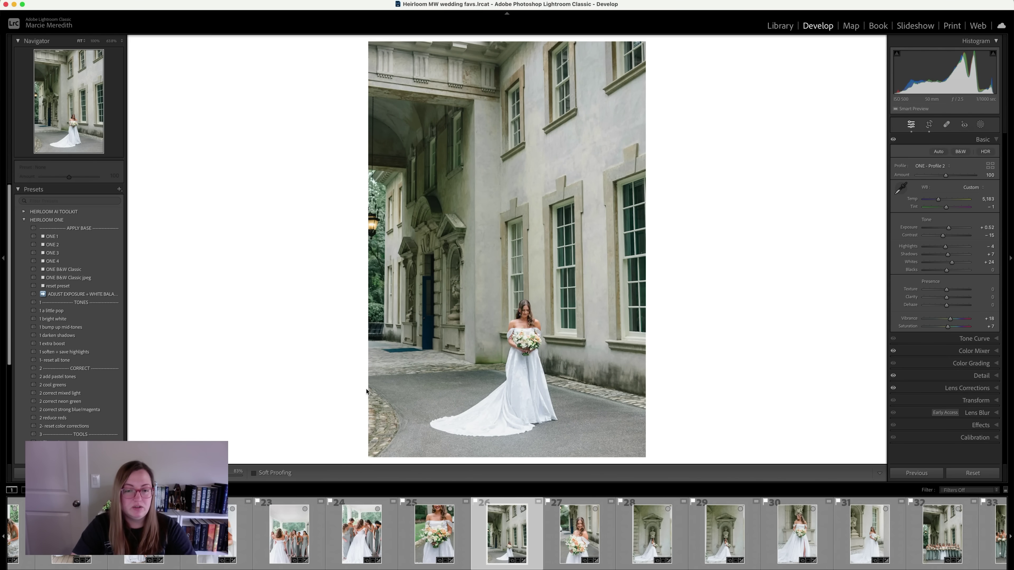
# Step: Examine porch photos 23 and 24 in Develop, inspecting the Basic, Tone Curve and Detail adjustments on photo 24
pyautogui.click(281, 524)
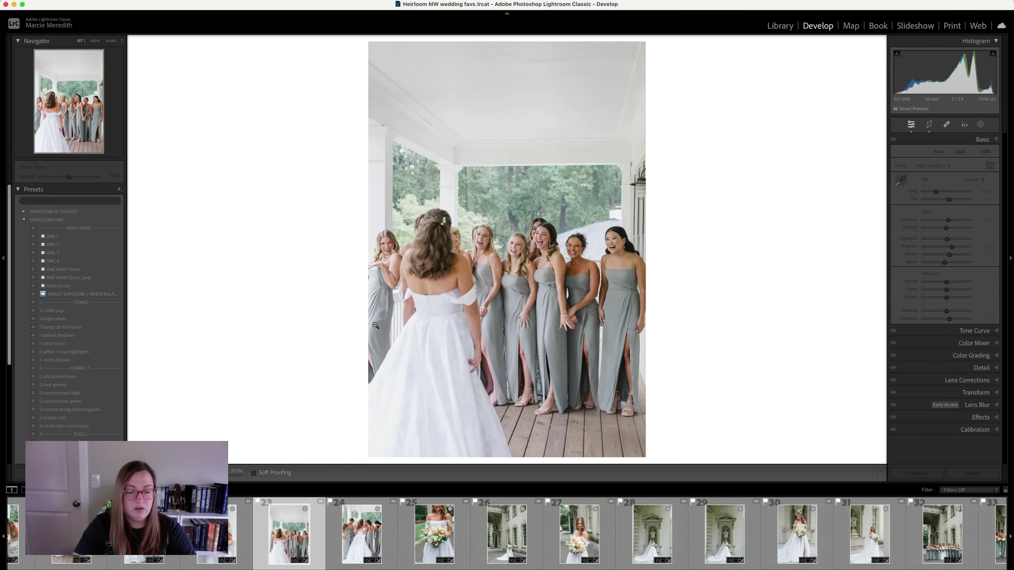
pyautogui.click(365, 533)
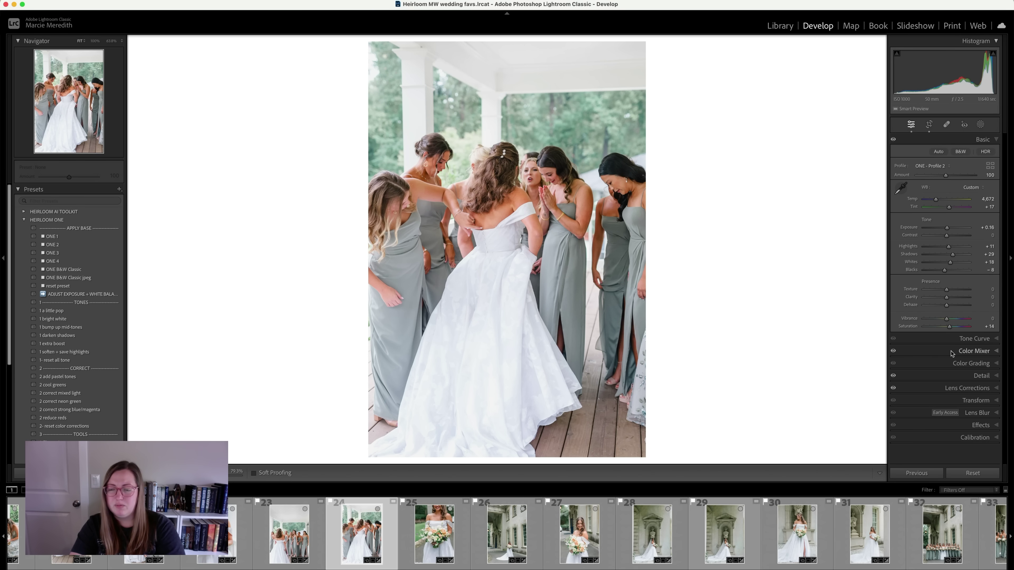
pyautogui.click(961, 340)
pyautogui.click(947, 140)
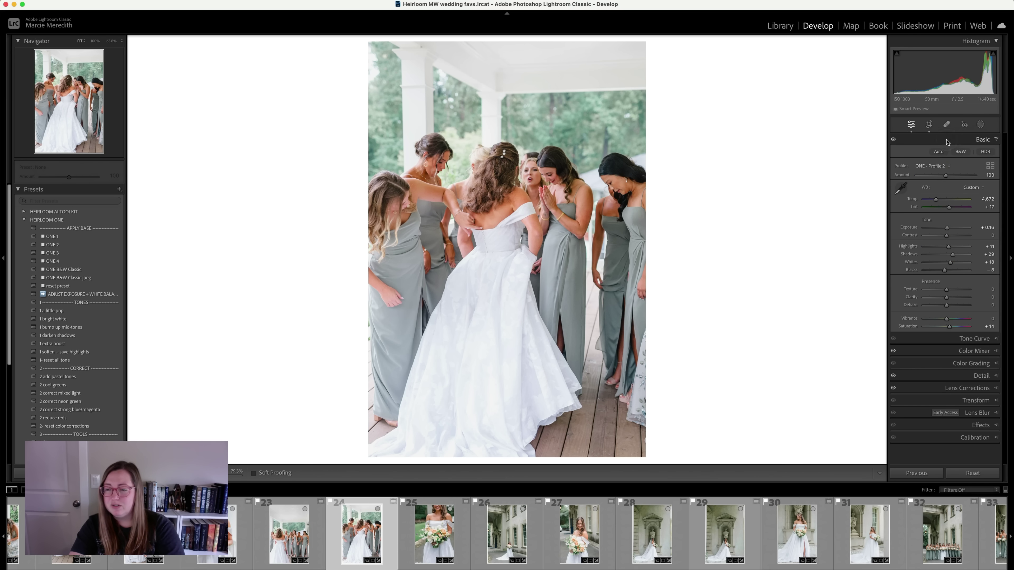
pyautogui.click(950, 375)
pyautogui.click(950, 140)
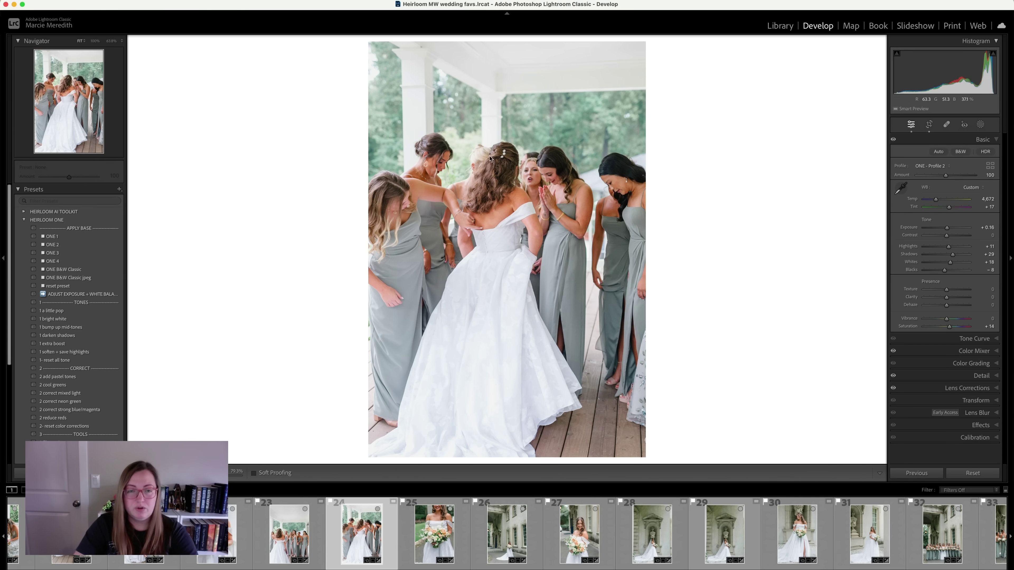
# Step: Return to the Library grid and review the edits again from the bridesmaid photos through the ceremony to the couple portraits
pyautogui.press('g')
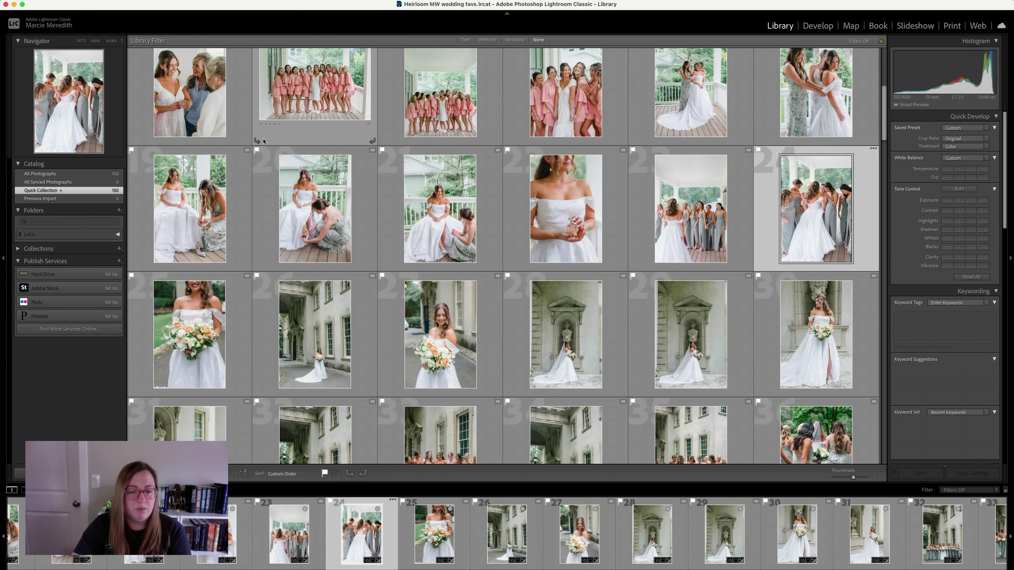
pyautogui.scroll(-10, 484, 265)
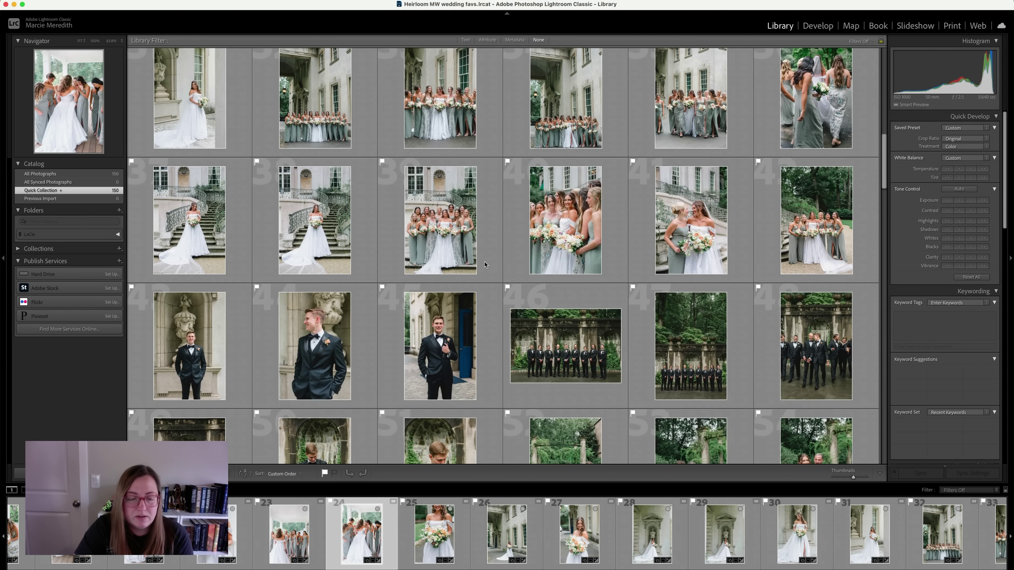
pyautogui.scroll(-4, 484, 264)
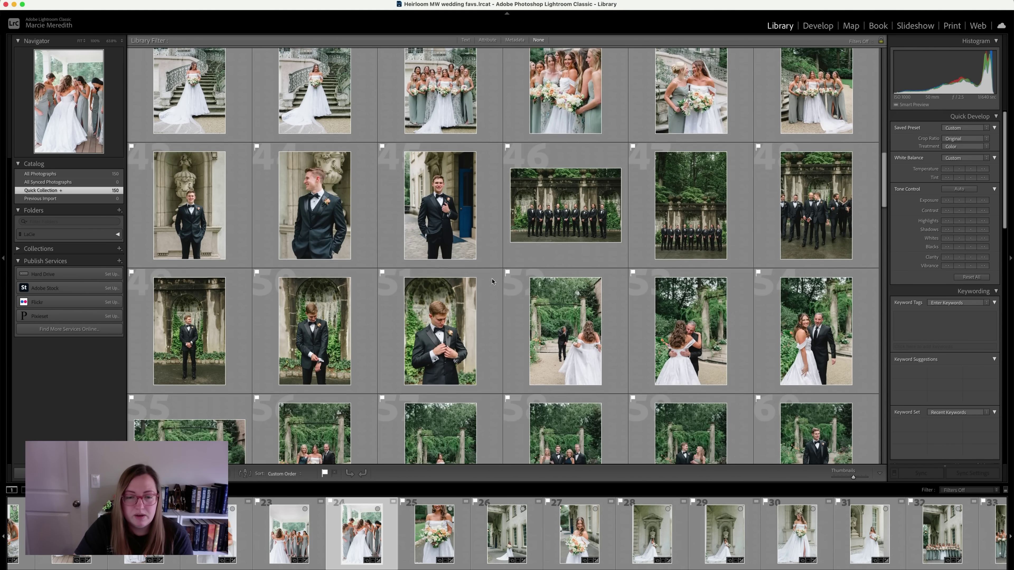
pyautogui.scroll(-12, 492, 281)
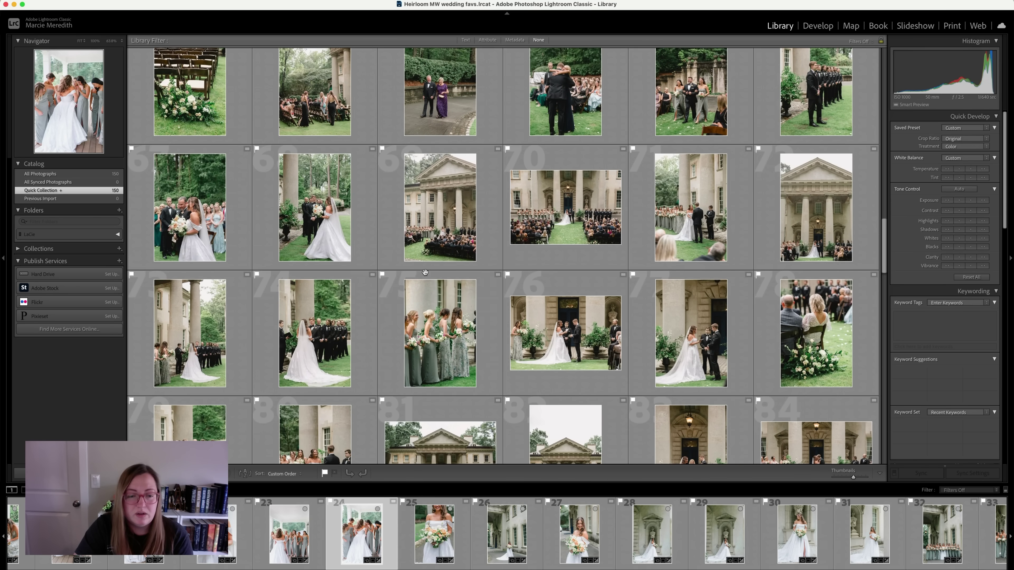
pyautogui.scroll(-2, 431, 279)
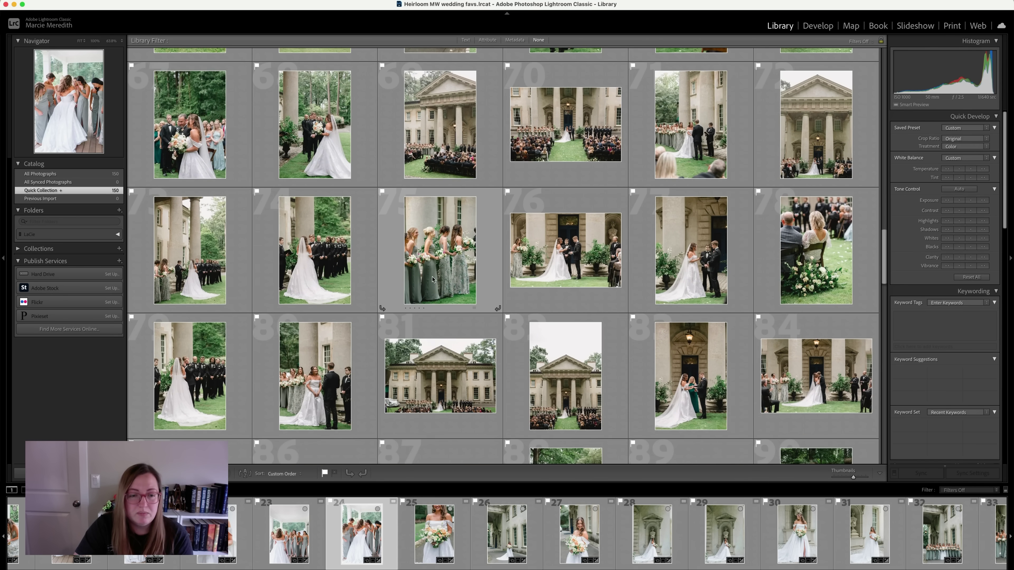
pyautogui.scroll(-4, 434, 280)
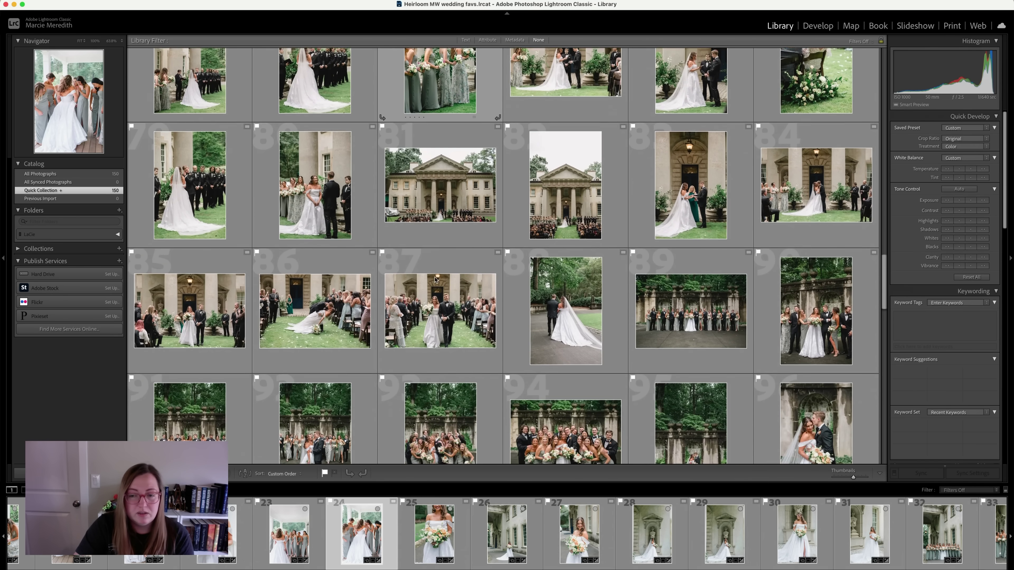
pyautogui.scroll(-3, 435, 279)
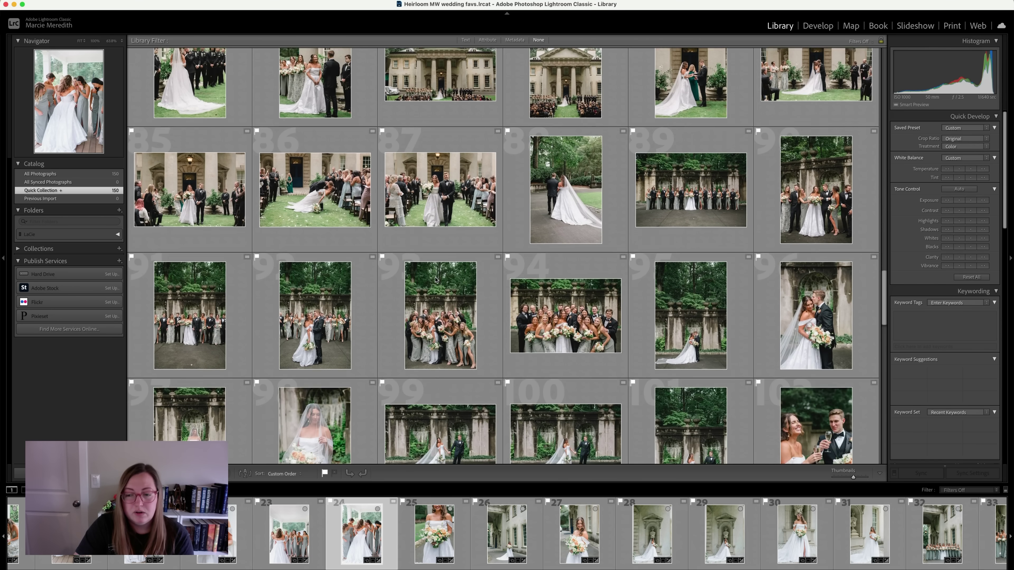
pyautogui.scroll(-10, 434, 280)
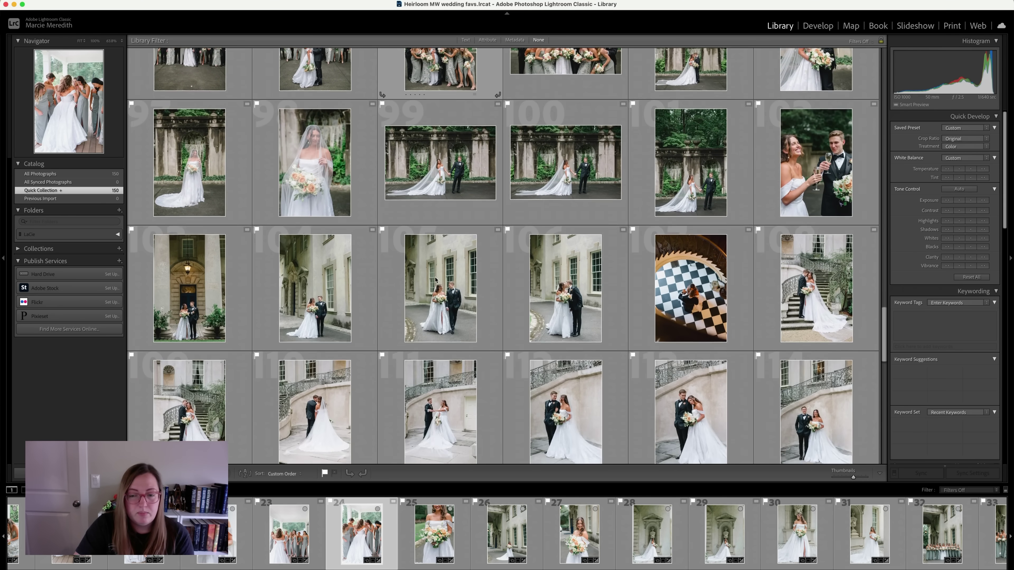
# Step: Review the remaining couple portraits and reception photos through photo 150, and return to the getting-ready photos near the beginning
pyautogui.scroll(-8, 435, 280)
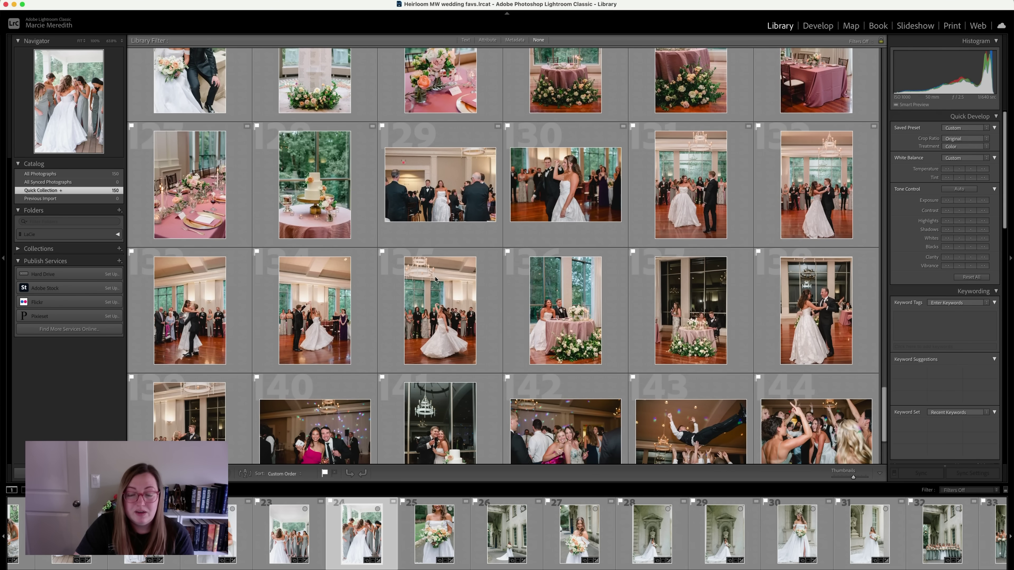
pyautogui.scroll(-2, 435, 280)
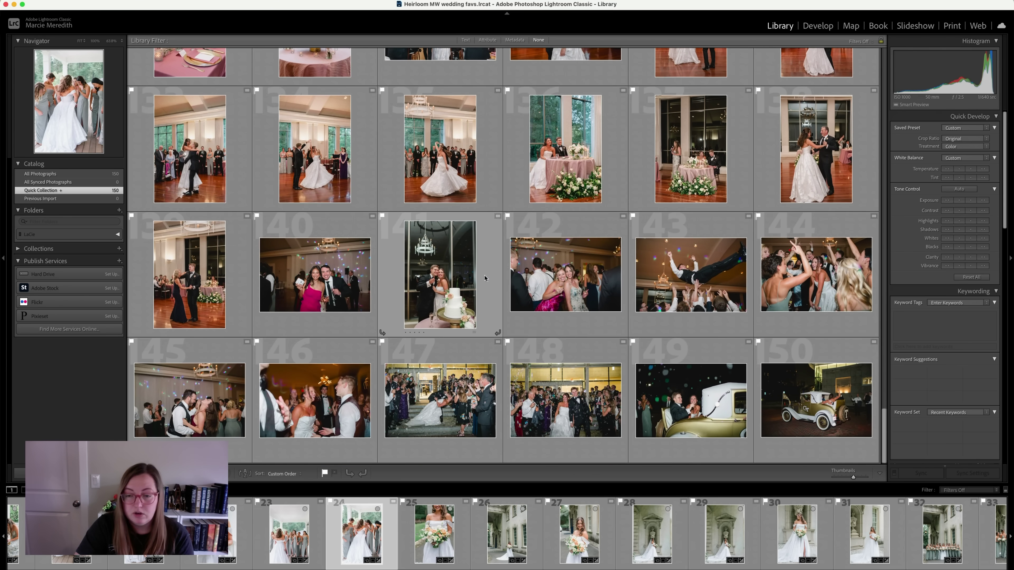
pyautogui.moveTo(883, 438); pyautogui.dragTo(883, 86)
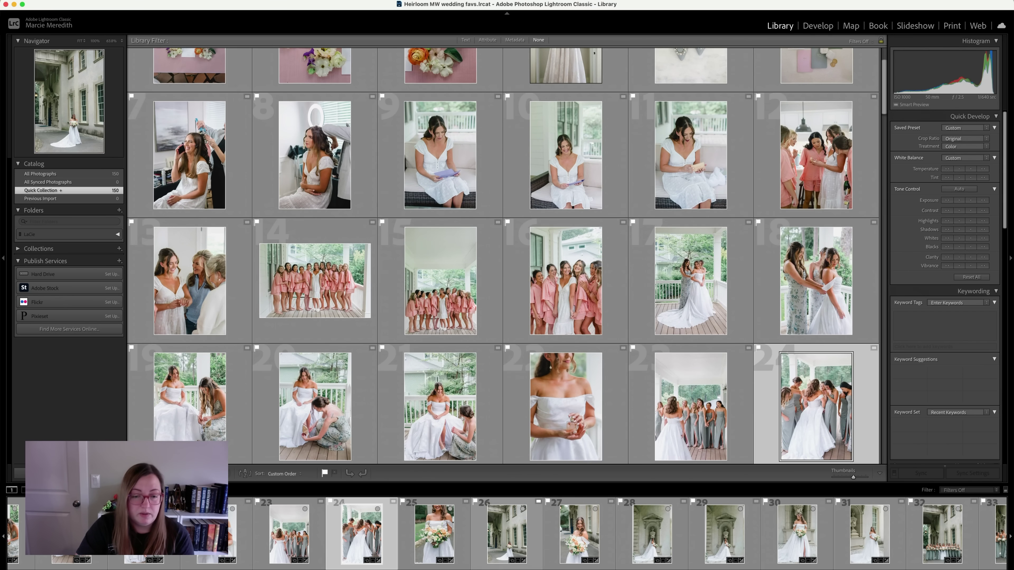
# Step: Switch to Imagen and upload the final edits of the Jan 24, 2024 project to fine-tune the SJ profile, keeping the default catalog and selection
pyautogui.moveTo(642, 564)
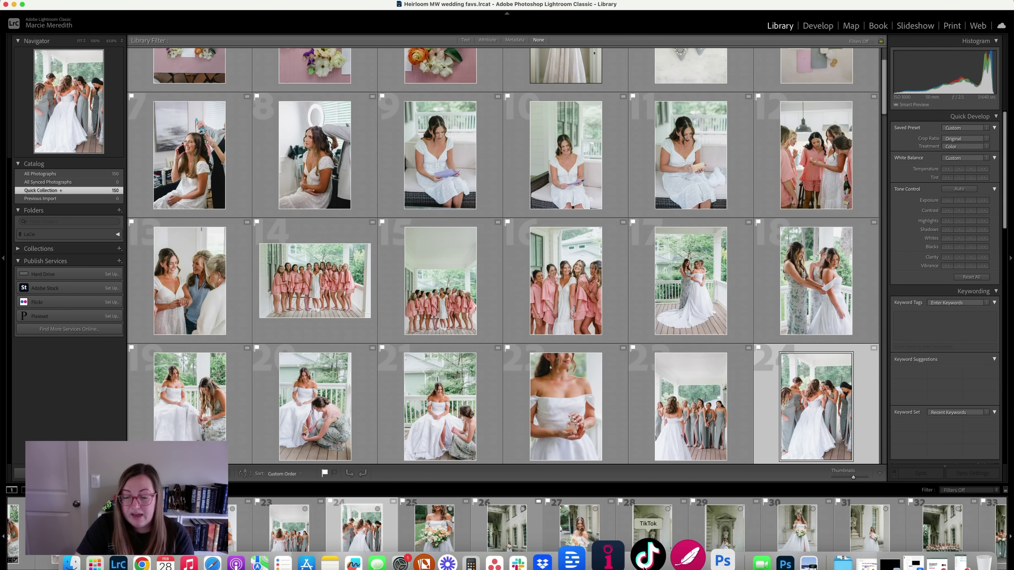
pyautogui.click(623, 557)
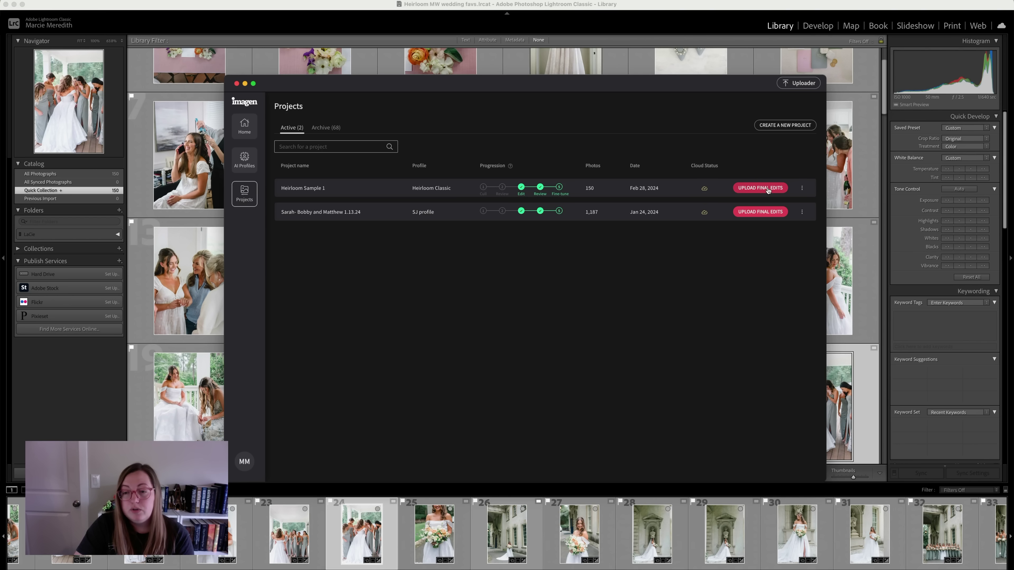
pyautogui.click(770, 213)
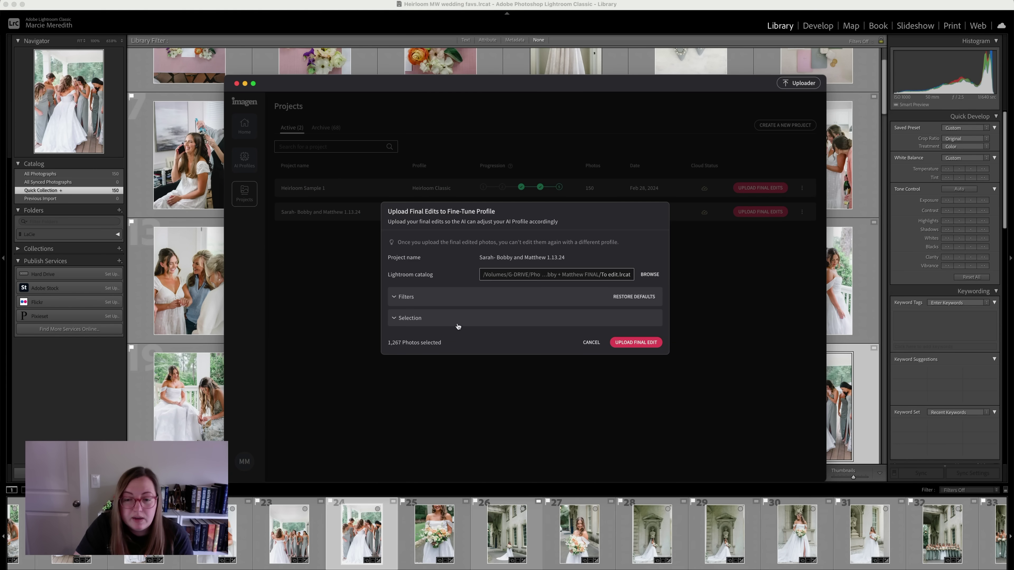
pyautogui.click(647, 342)
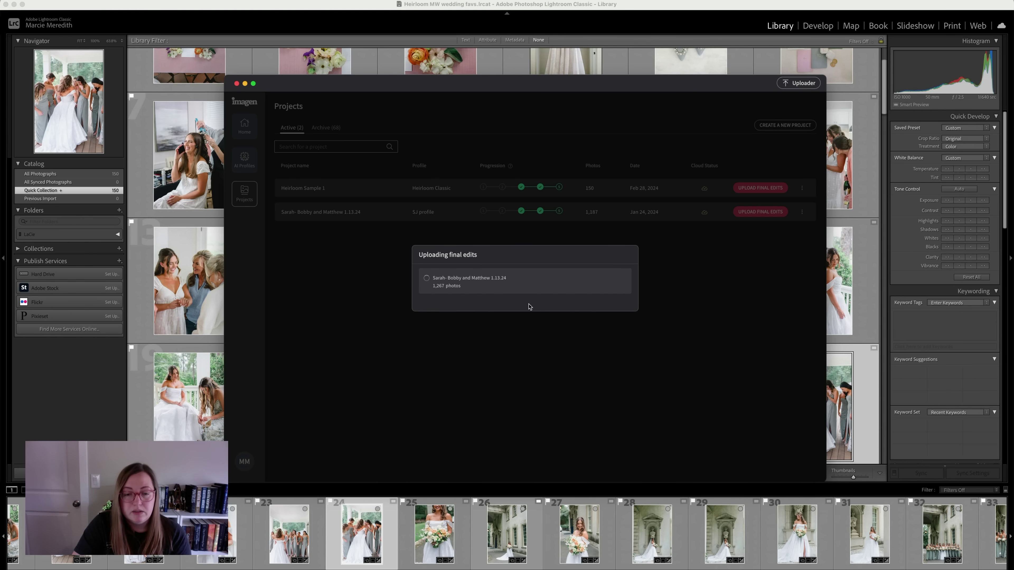
pyautogui.click(431, 290)
pyautogui.click(614, 315)
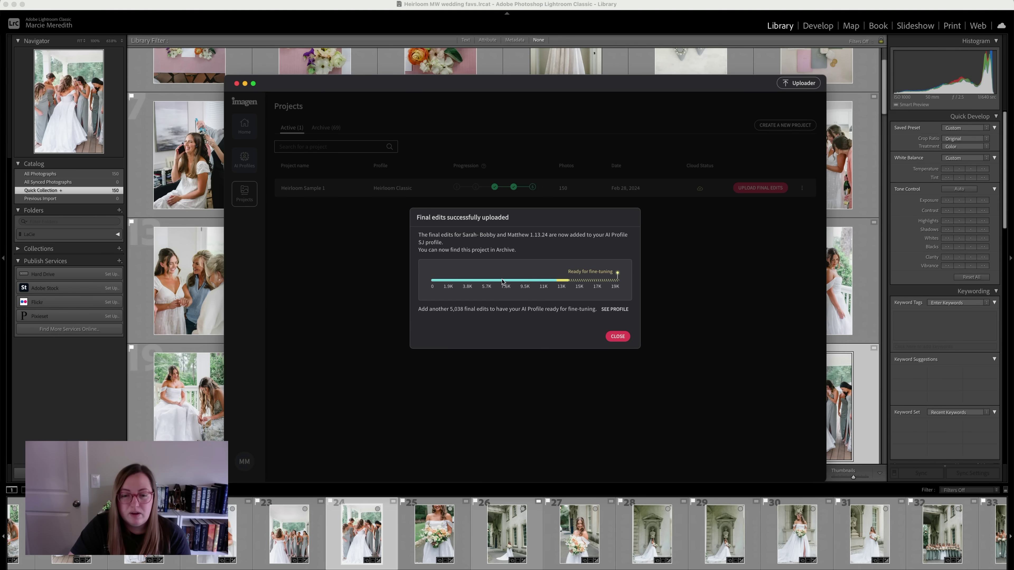
pyautogui.press('Escape')
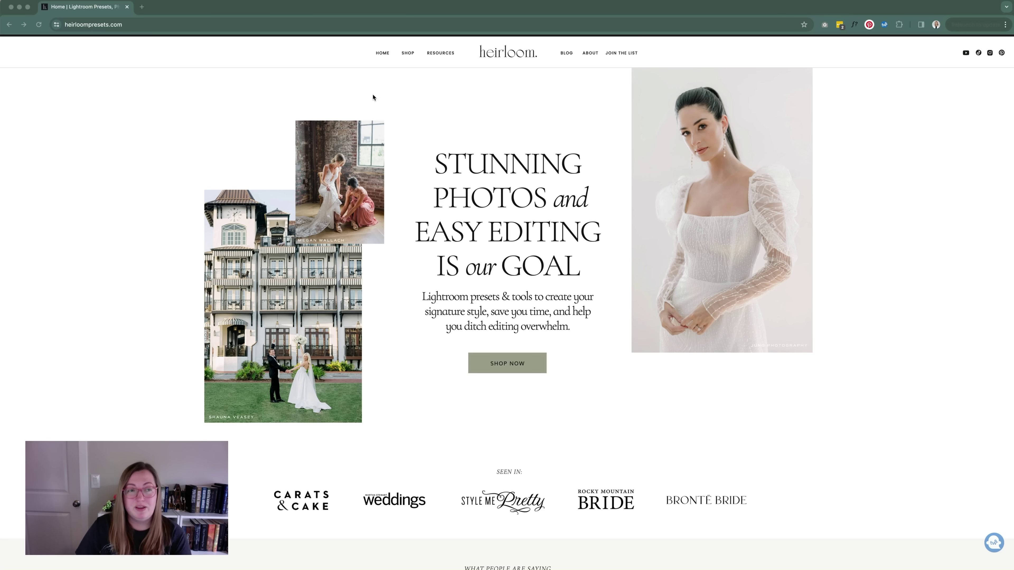
# Step: Open the Join the List page on the heirloompresets.com website in the browser
pyautogui.click(626, 54)
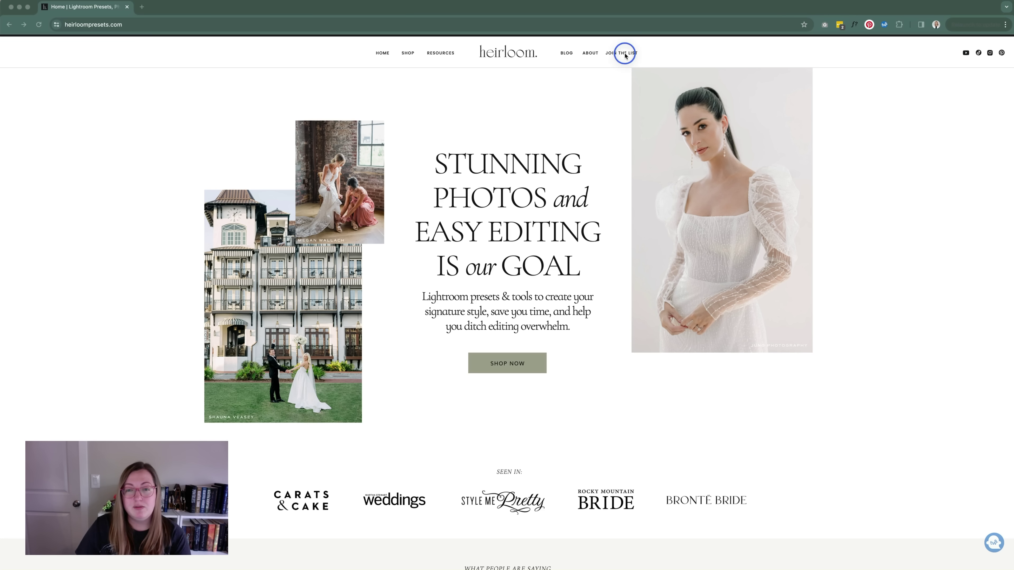
pyautogui.click(617, 54)
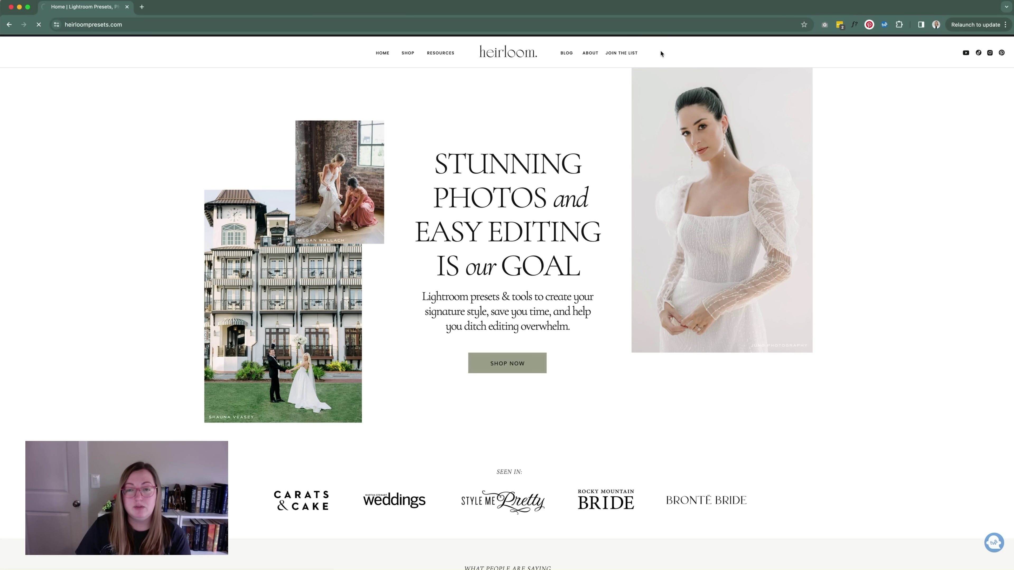